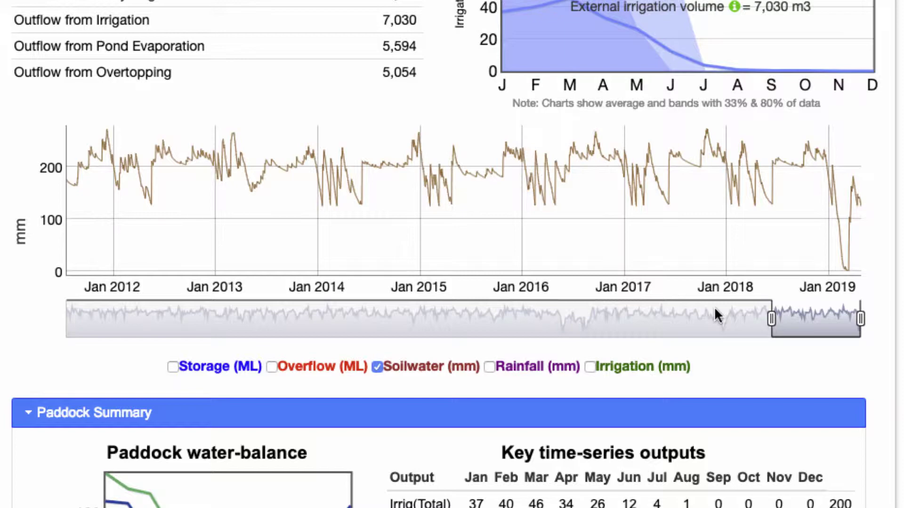
Review the paddock summary, the farm detailed outputs and the primary pond detailed outputs of the current analysis.
scroll(665, 338, "down", 8)
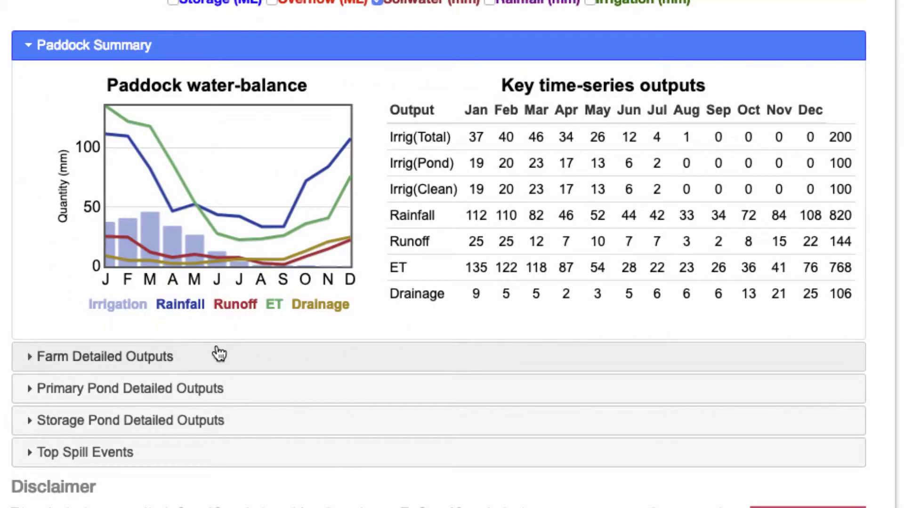
left_click(21, 357)
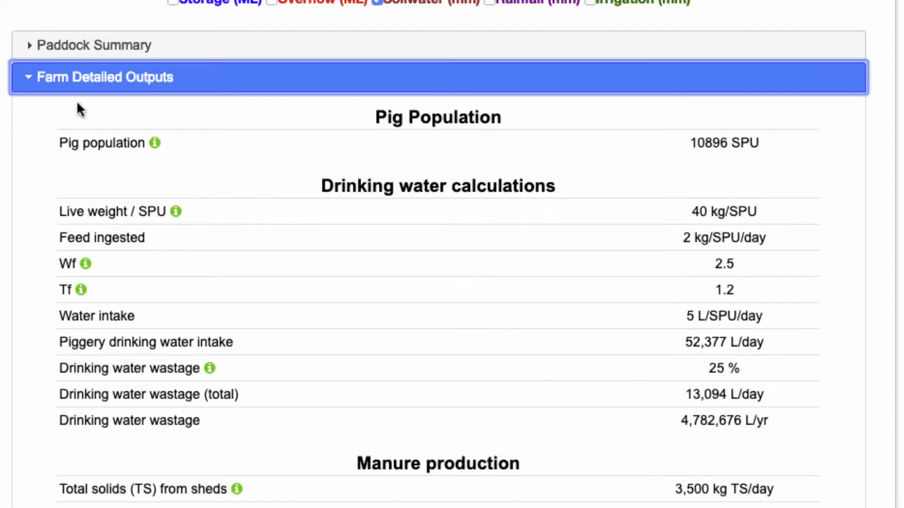
left_click(78, 88)
left_click(108, 330)
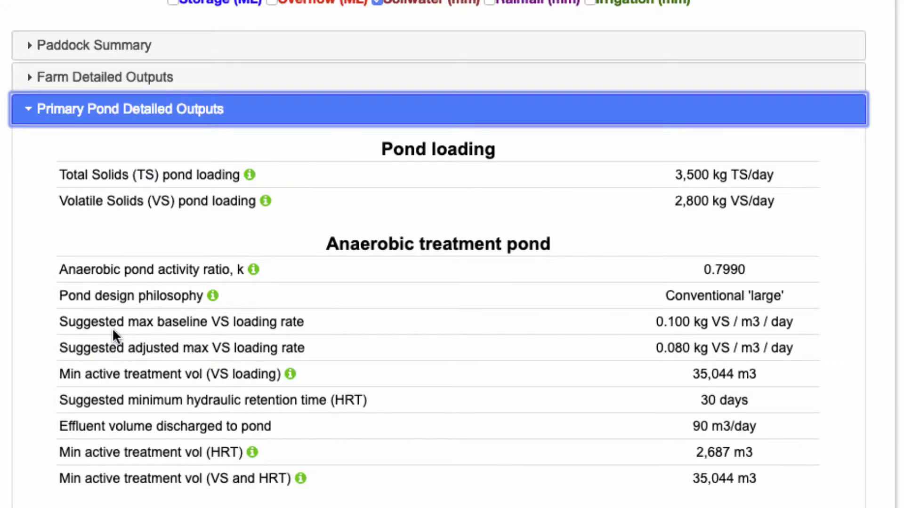
left_click(121, 109)
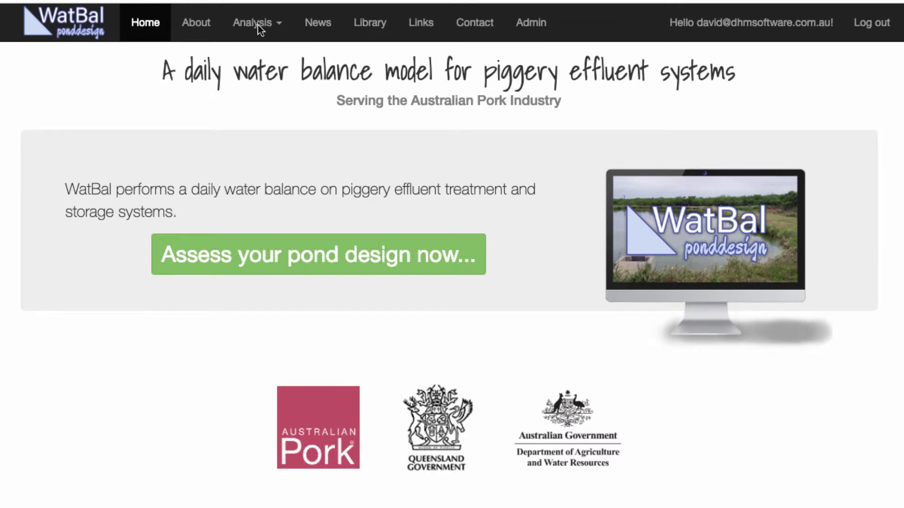
Create a new analysis and name it "100 sows farrow to finish example".
left_click(258, 25)
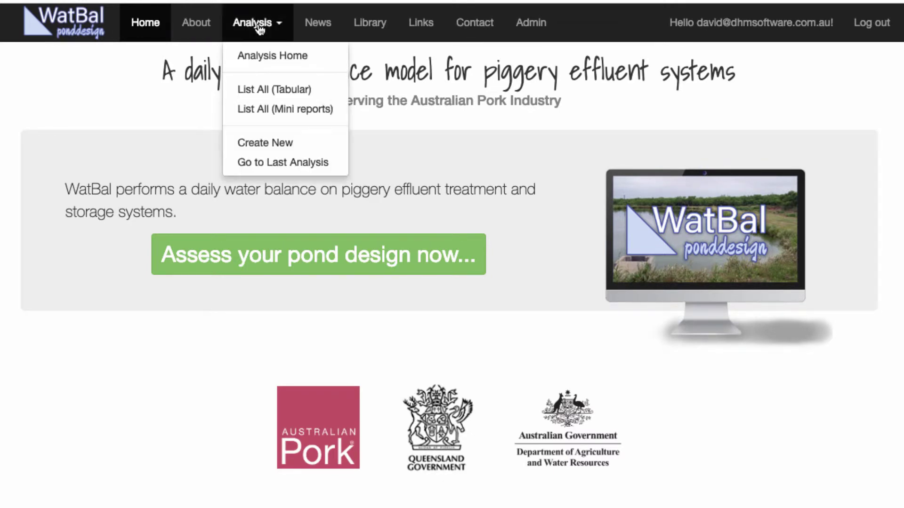
left_click(268, 142)
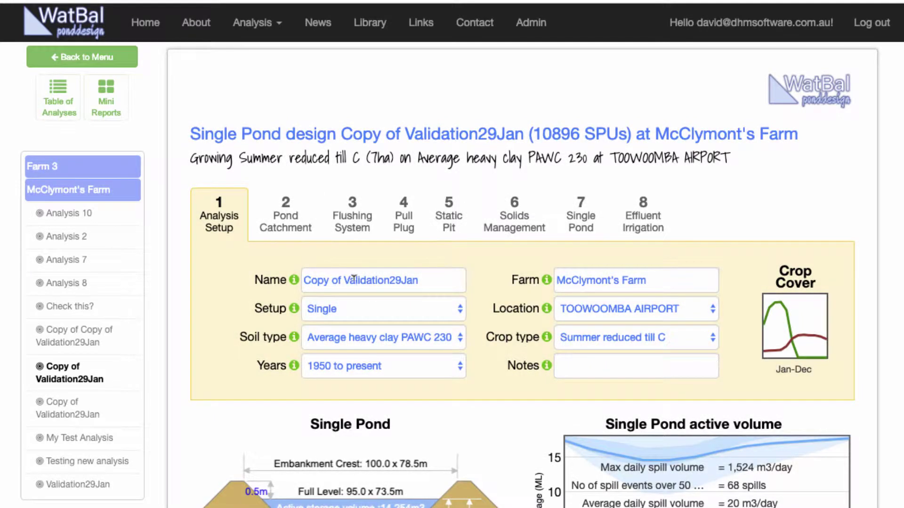
triple_click(354, 280)
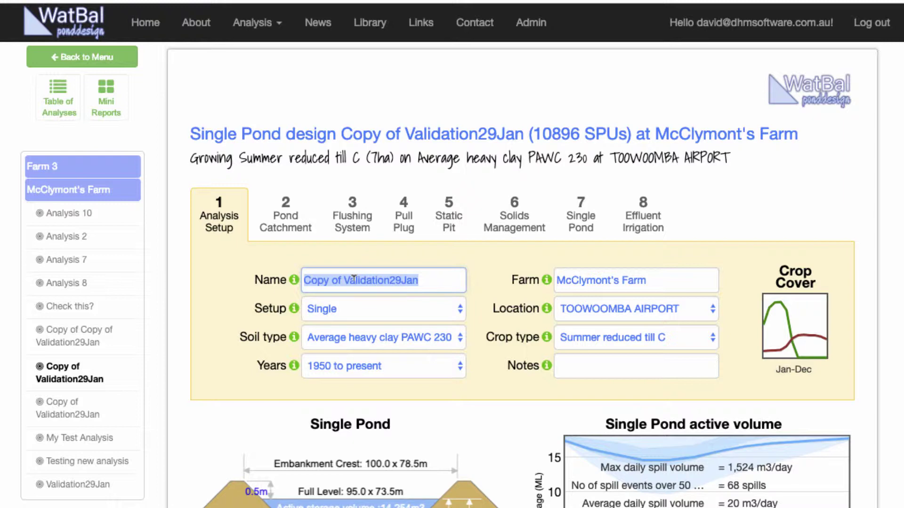
left_click(343, 311)
left_click(360, 276)
triple_click(372, 276)
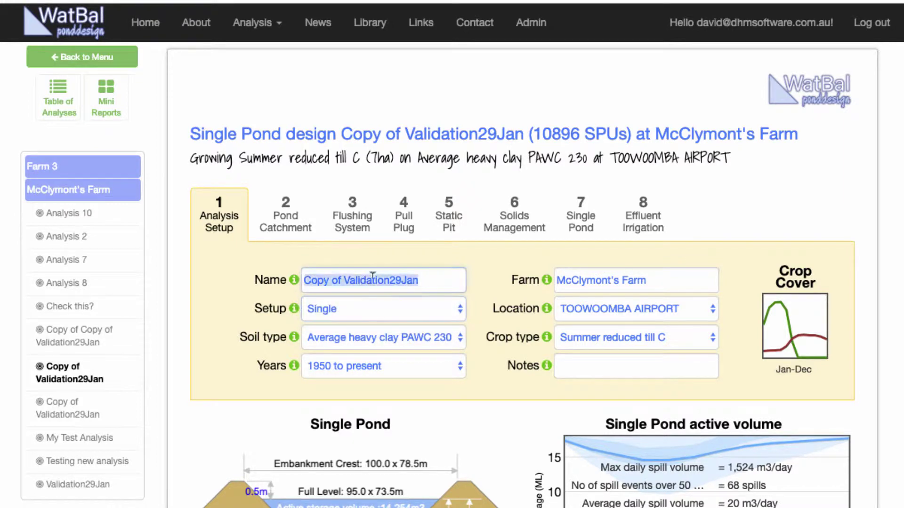
left_click(372, 275)
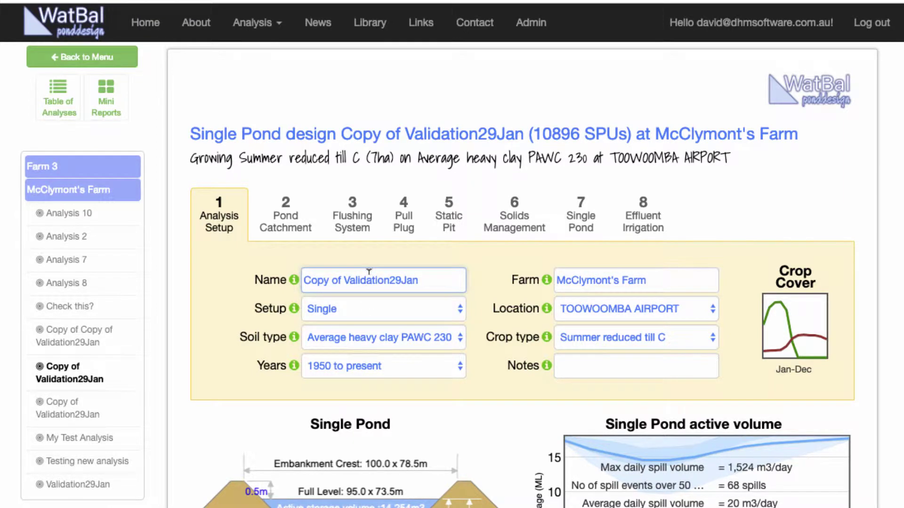
triple_click(366, 273)
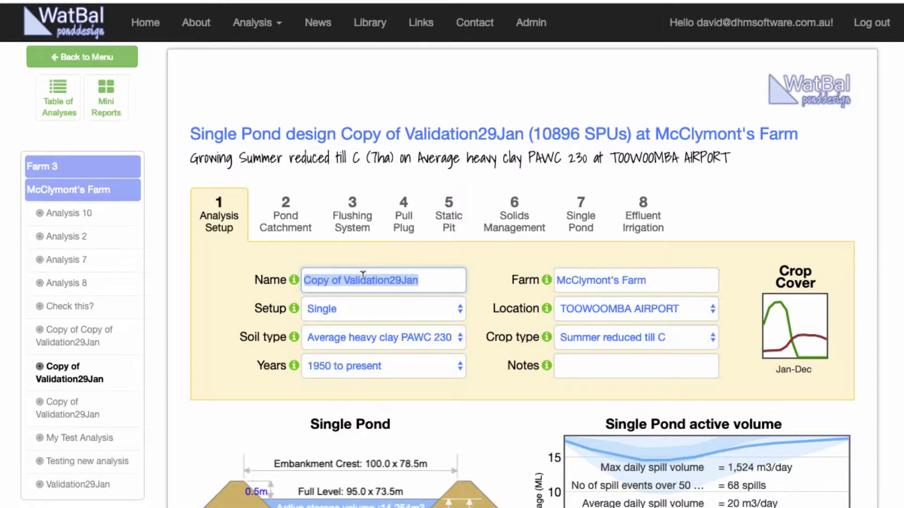
type("100 sows ")
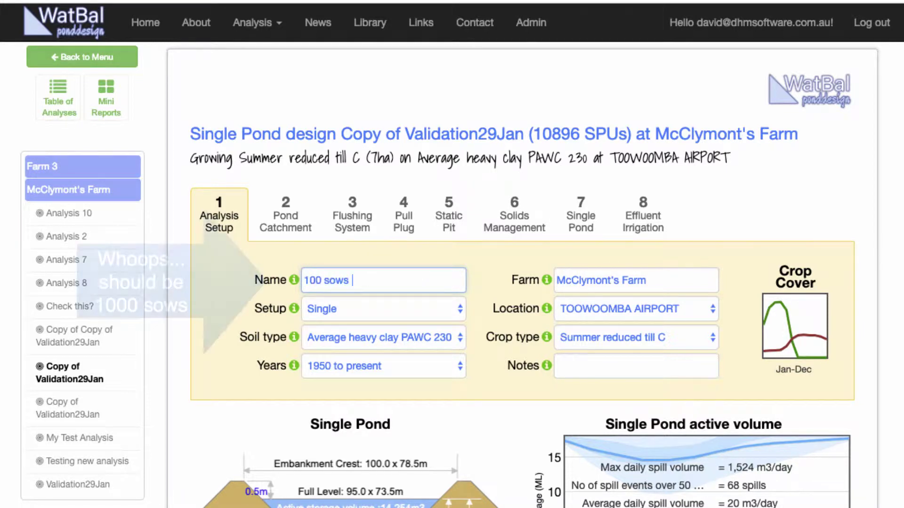
type("farrow to f")
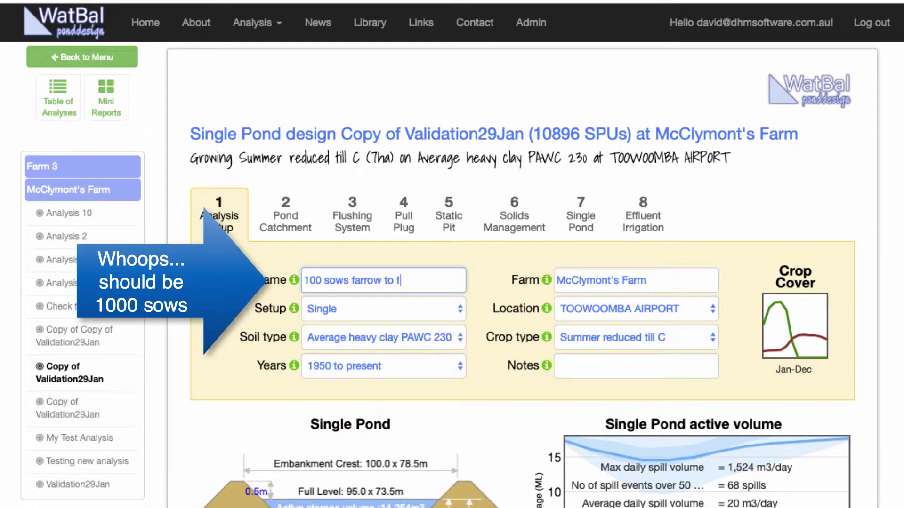
type("inish example")
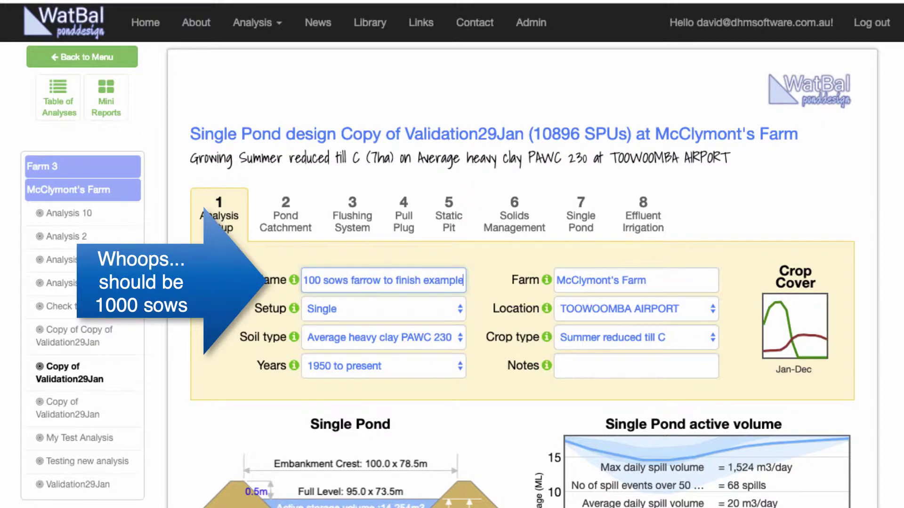
Set the analysis's farm name to "Porkie Pie".
left_click(592, 277)
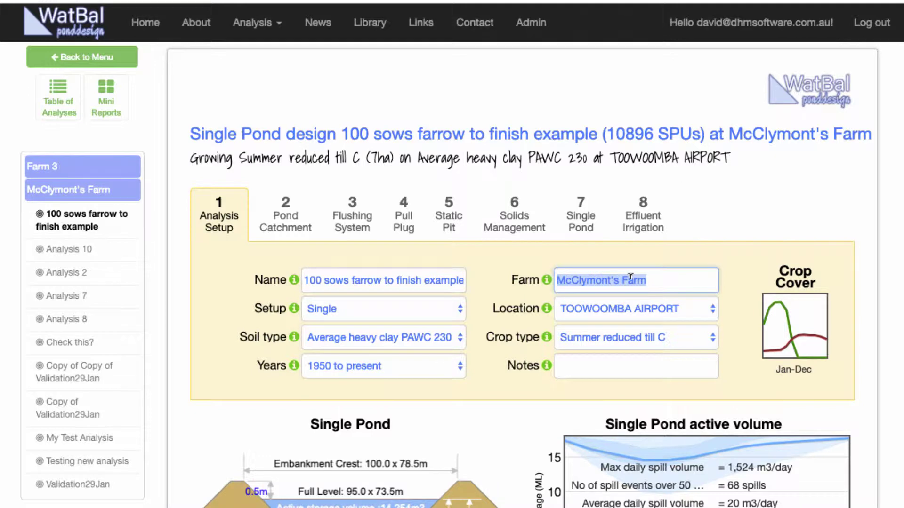
type("Porkie Pie")
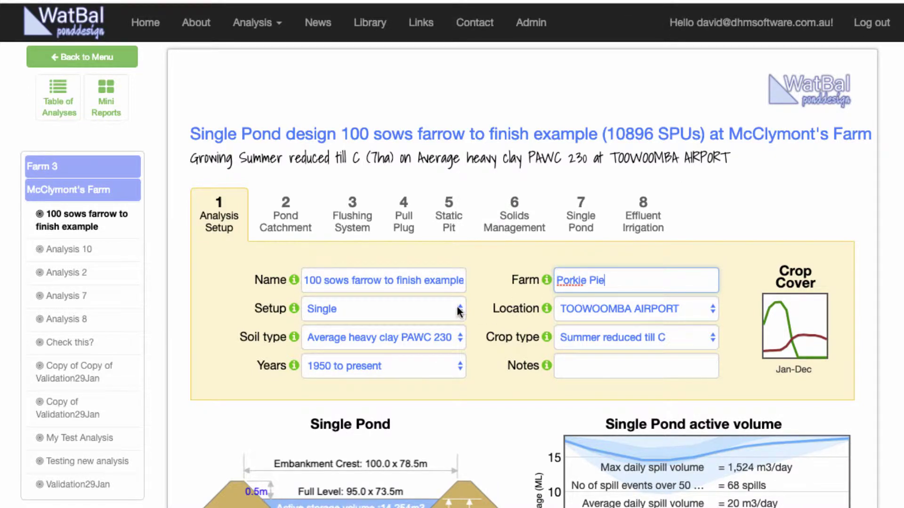
key("Return")
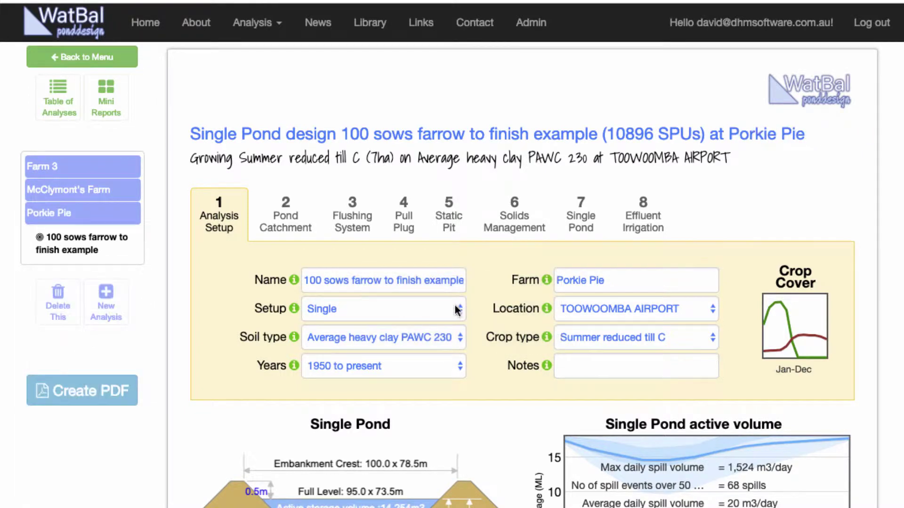
Set the analysis's pond setup to Primary & Storage.
left_click(455, 309)
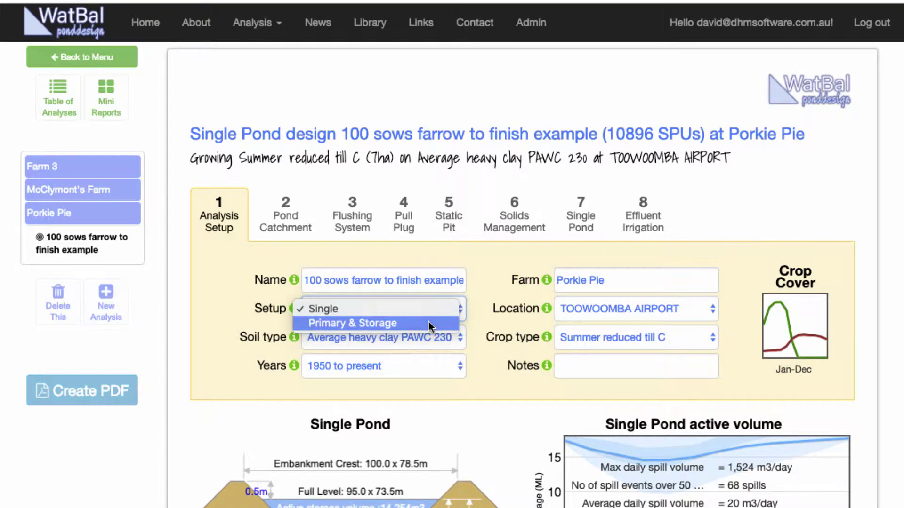
key("Escape")
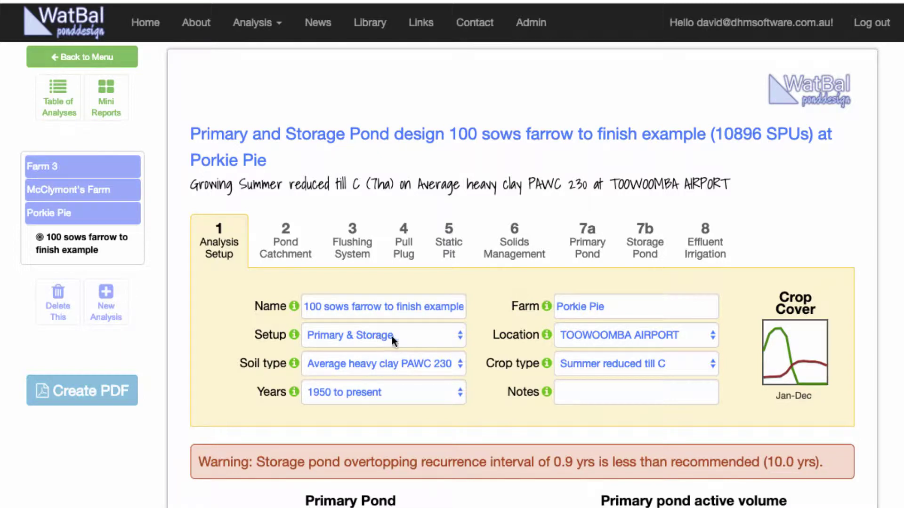
left_click(403, 331)
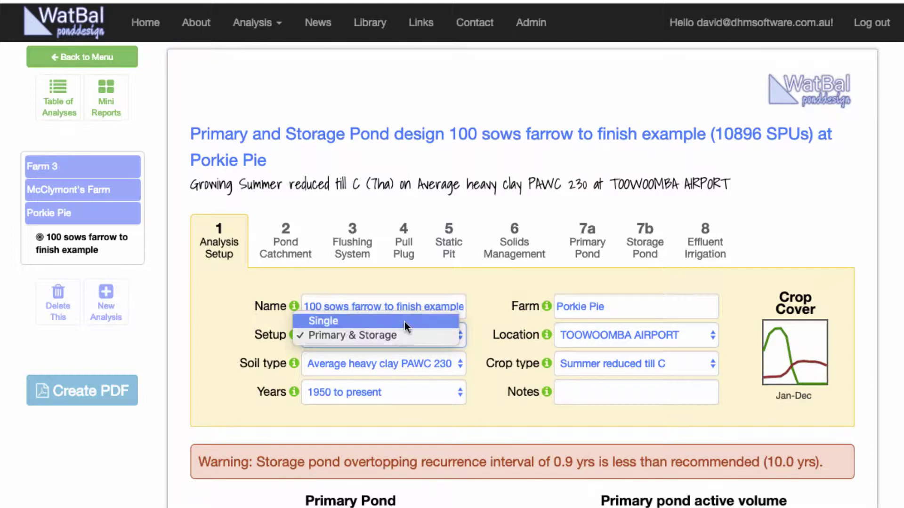
left_click(478, 335)
left_click(460, 336)
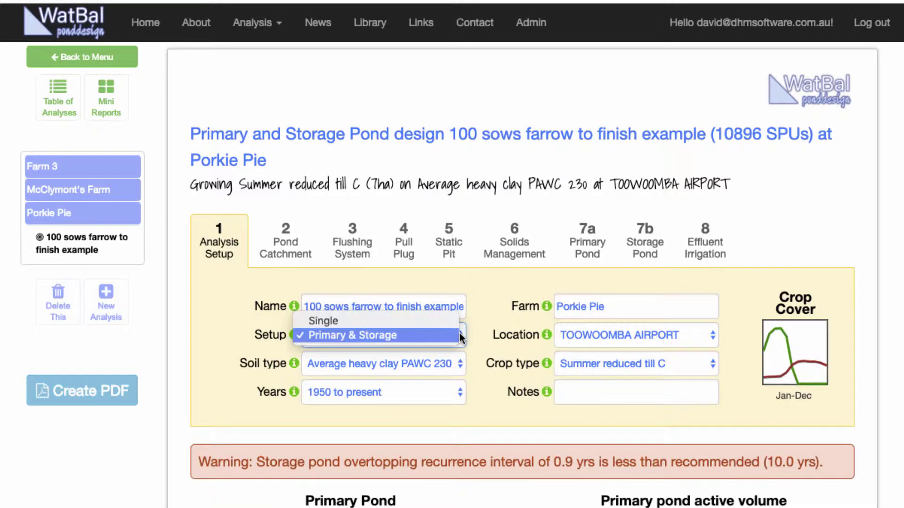
left_click(481, 330)
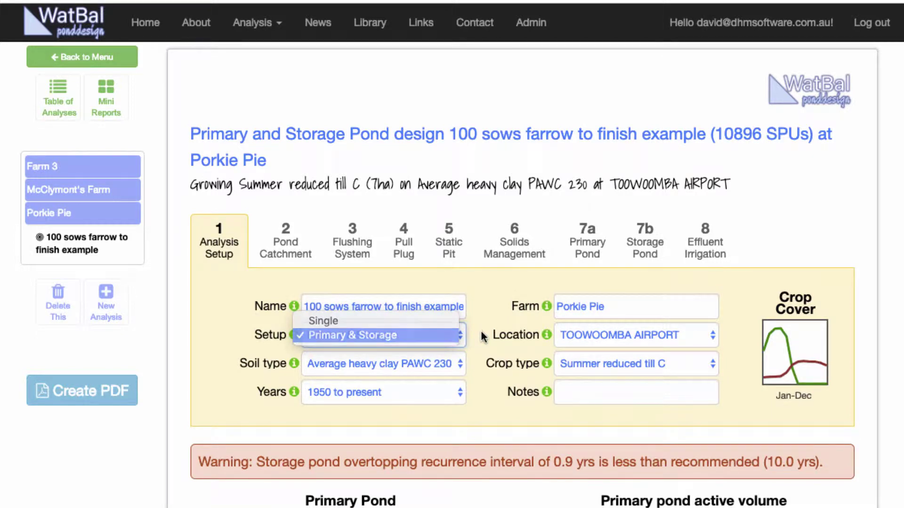
Search the climate stations for "dalby pos" and set the location to DALBY POST OFFICE.
left_click(608, 333)
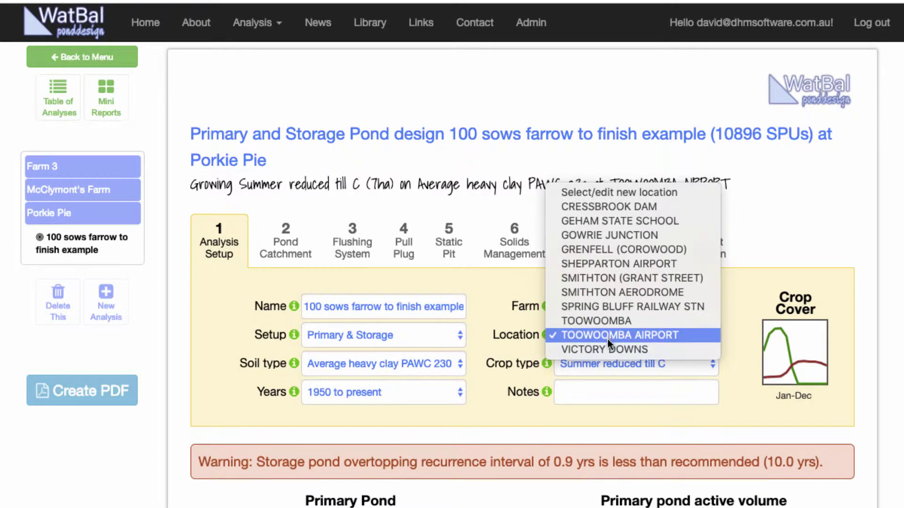
left_click(614, 193)
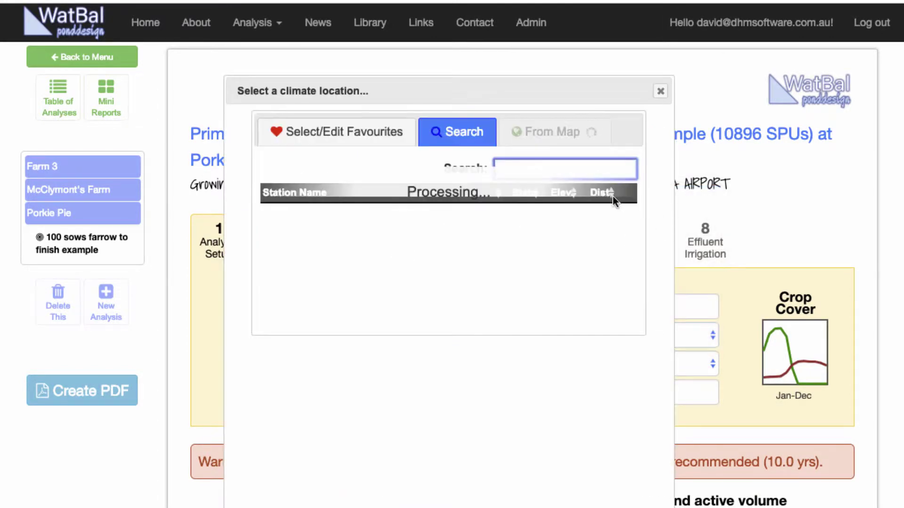
type("d")
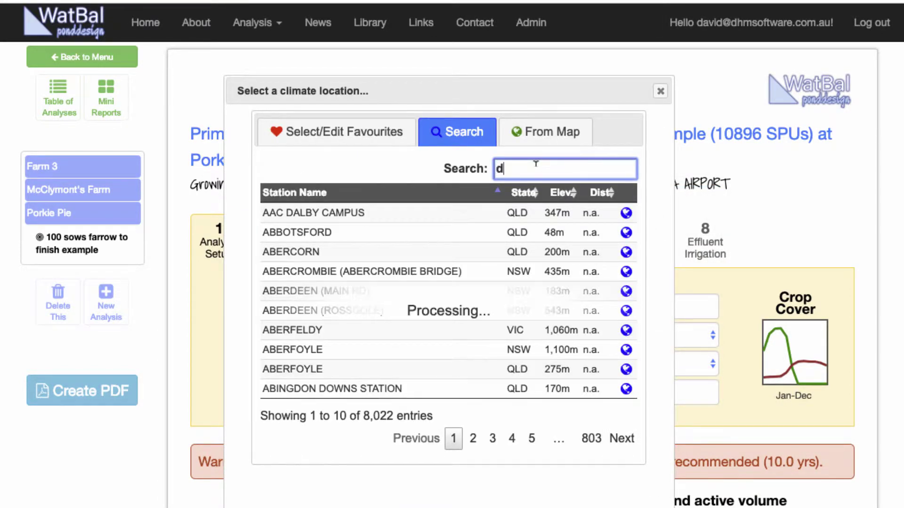
type("alby pos")
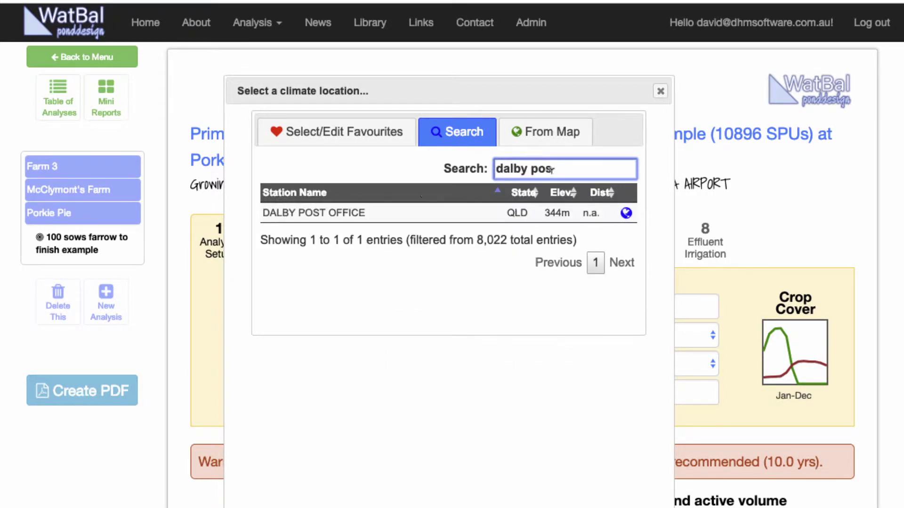
left_click(375, 212)
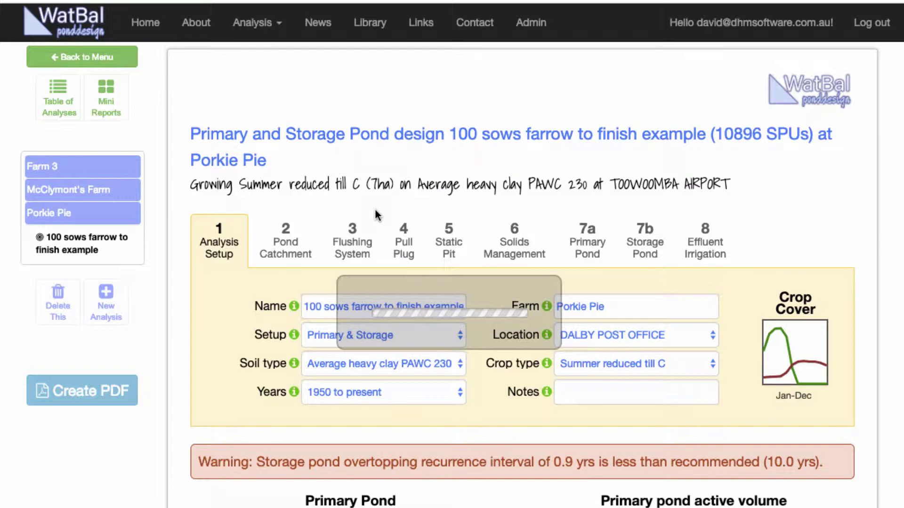
Set the soil type to Deep clay loam PAWC 250 and the crop type to Winter reduced till C.
left_click(453, 361)
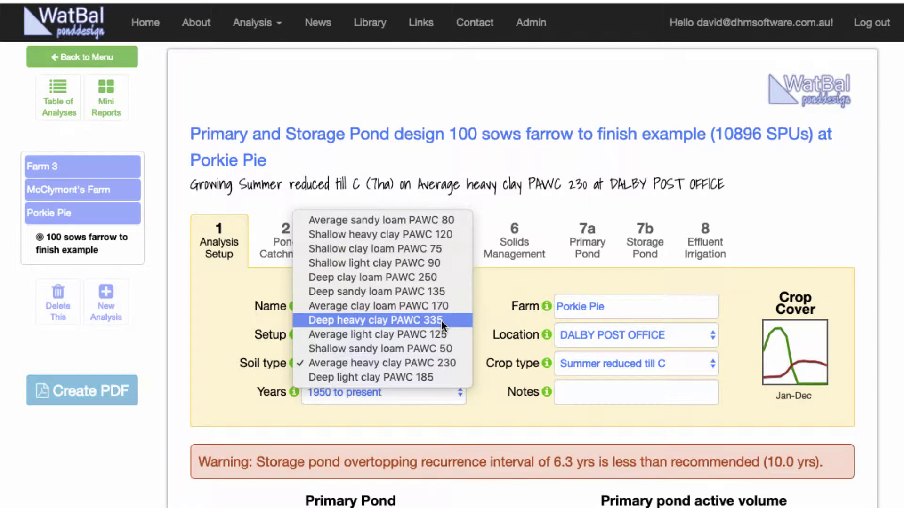
key("Escape")
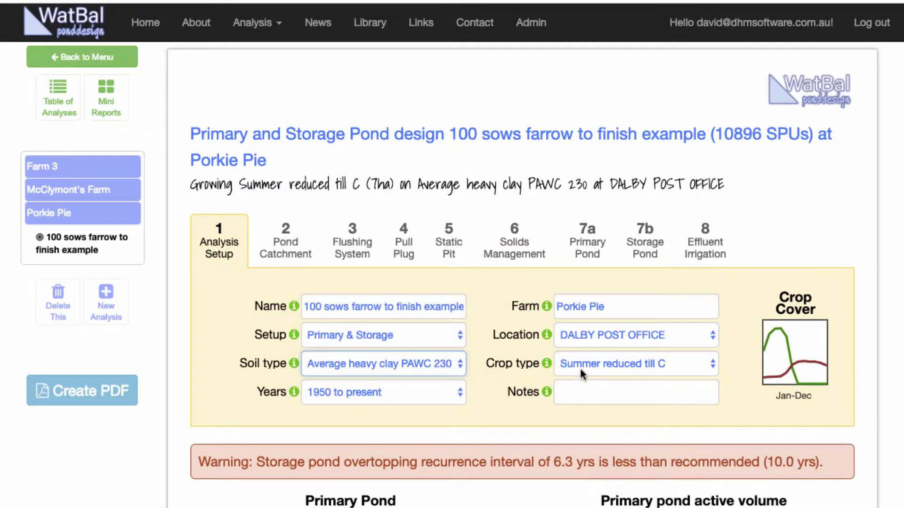
key("Down")
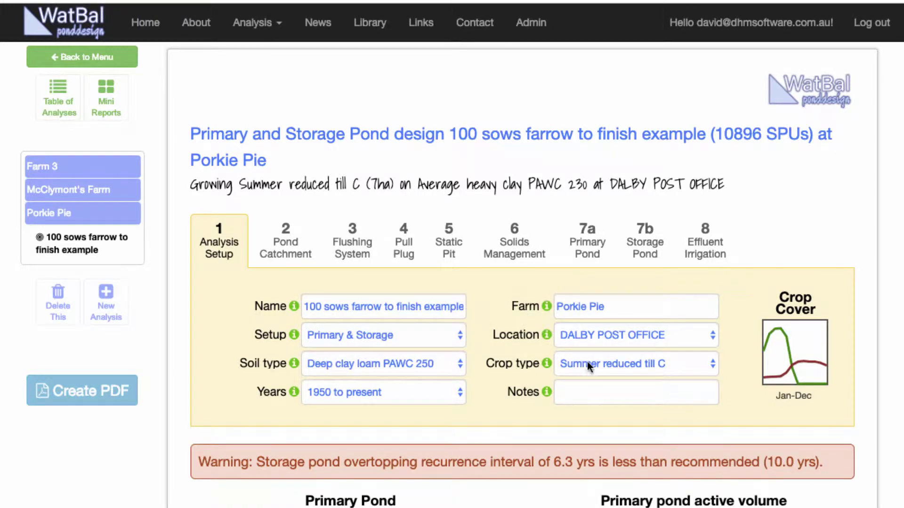
left_click(594, 366)
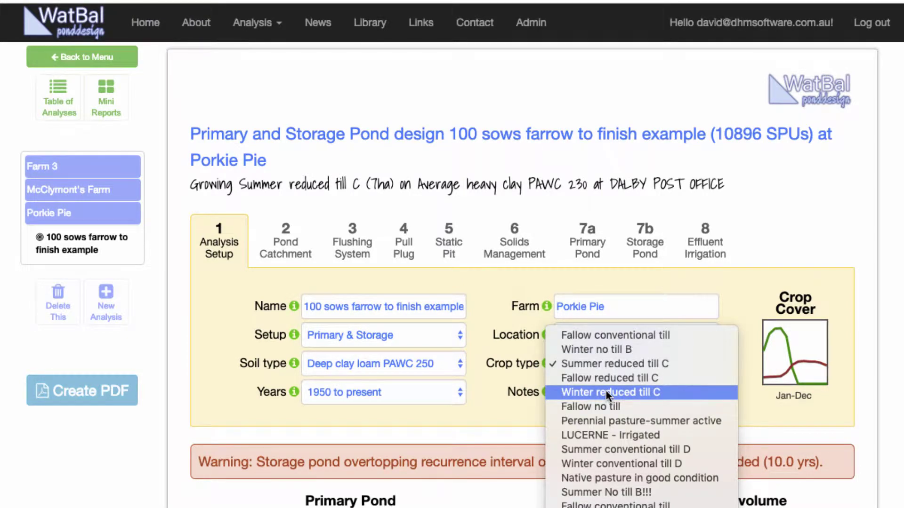
key("Escape")
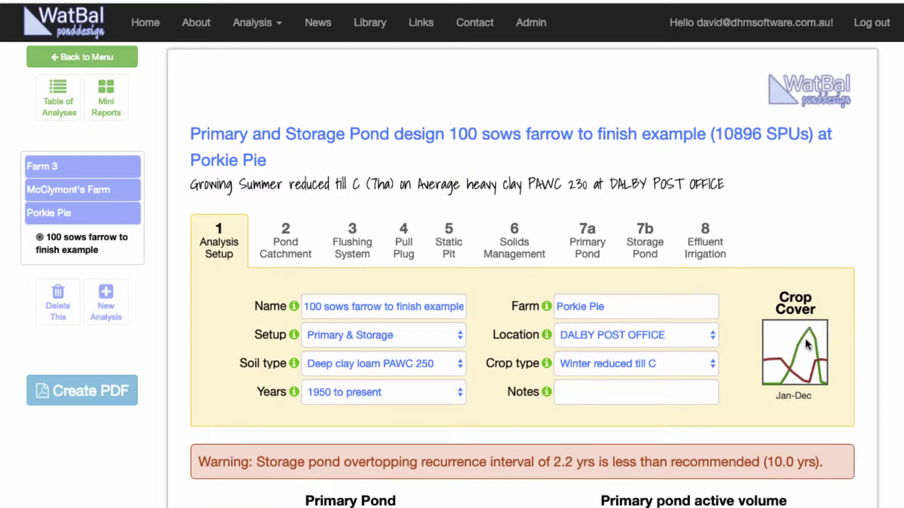
mouse_move(795, 349)
Set the simulation years to 1980 to present and enter "add notes here." as the analysis notes.
left_click(459, 393)
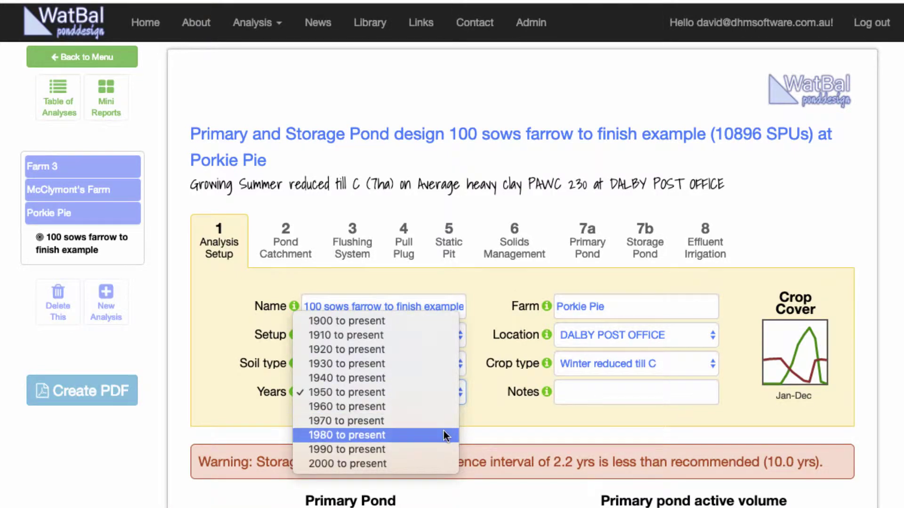
key("Escape")
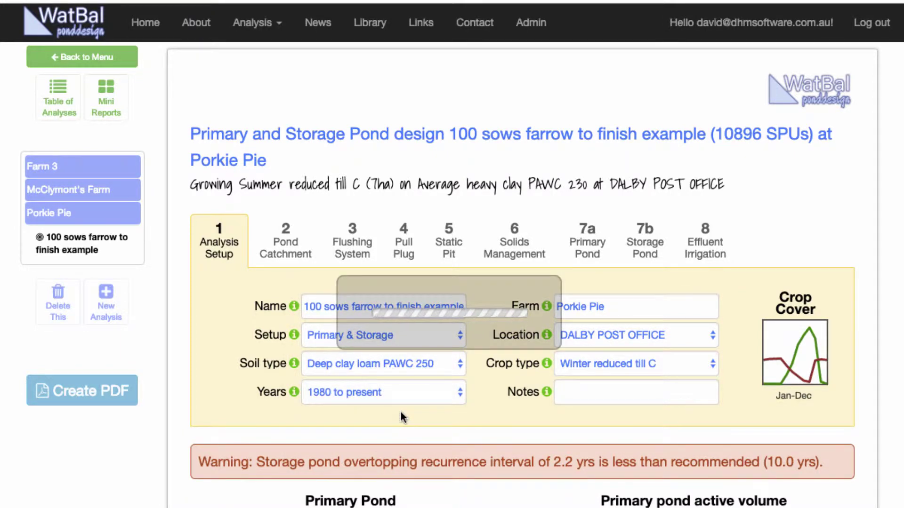
left_click(594, 390)
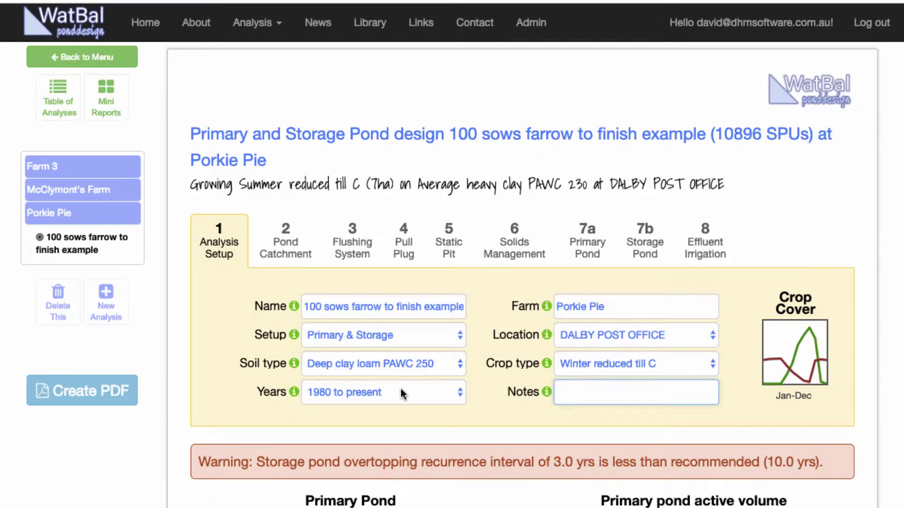
mouse_move(545, 395)
type("add notes here.")
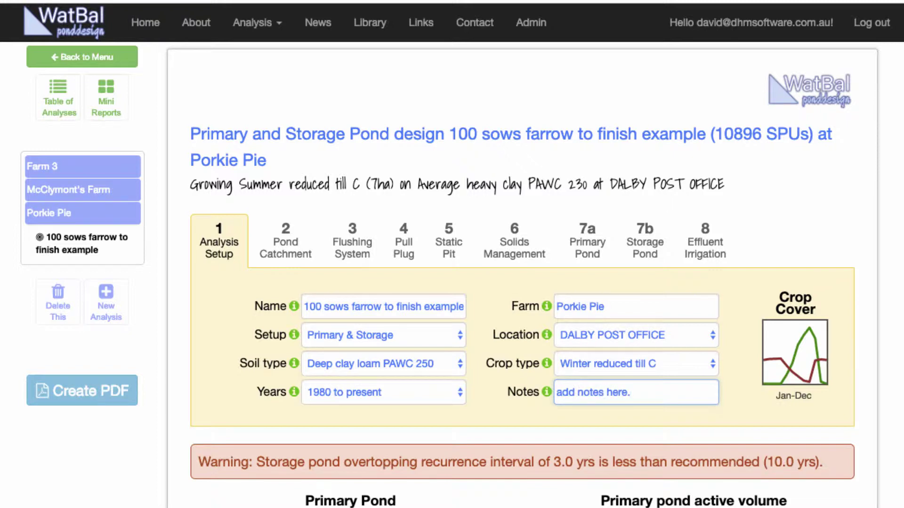
In the pond catchment settings, set the concrete catchment to 2500 m2 and the earth catchment to 1000 m2.
left_click(293, 246)
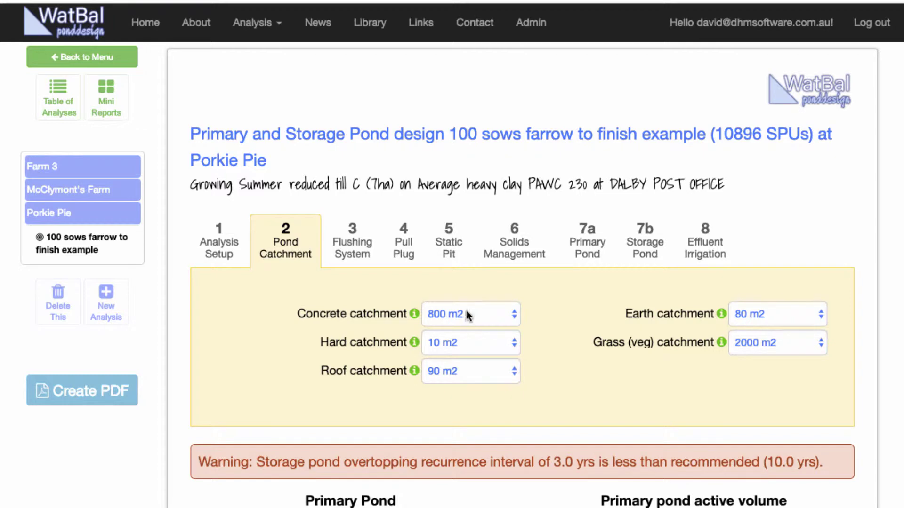
left_click(481, 311)
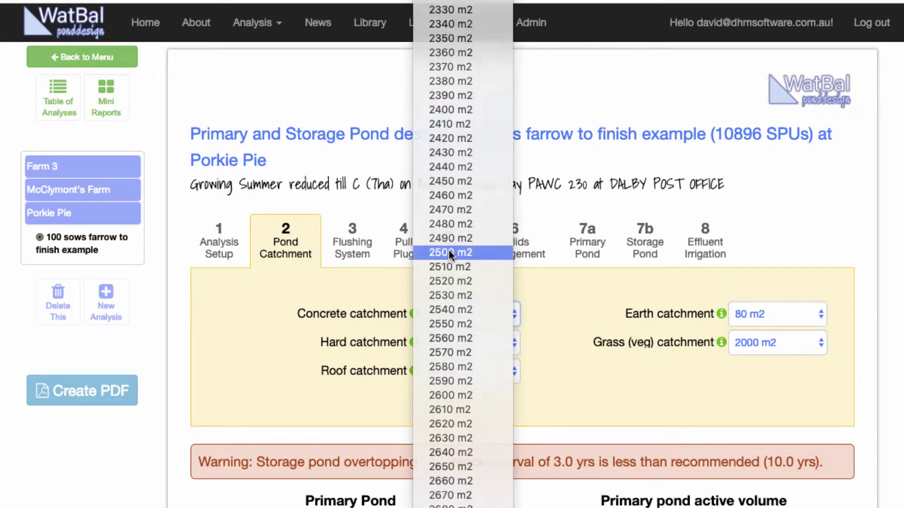
key("Escape")
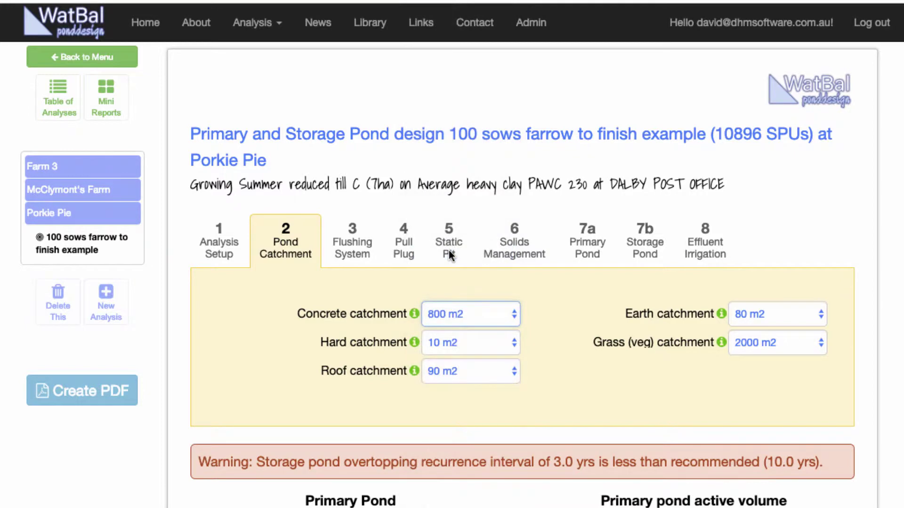
left_click(431, 306)
scroll(429, 309, "down", 2)
left_click(429, 309)
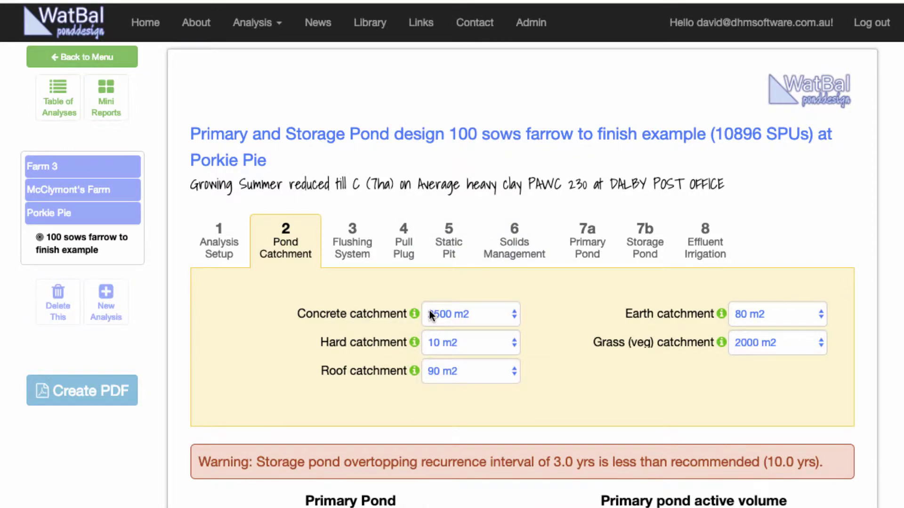
key("Down")
left_click(766, 314)
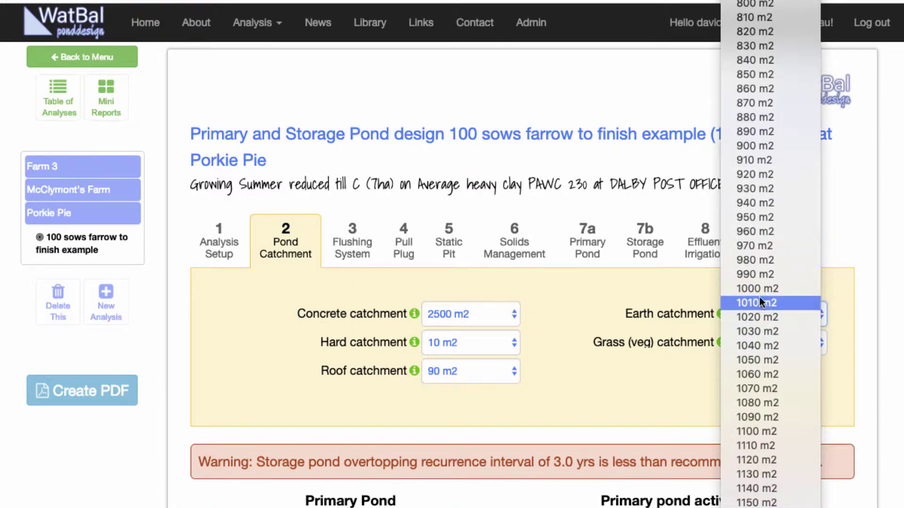
key("Escape")
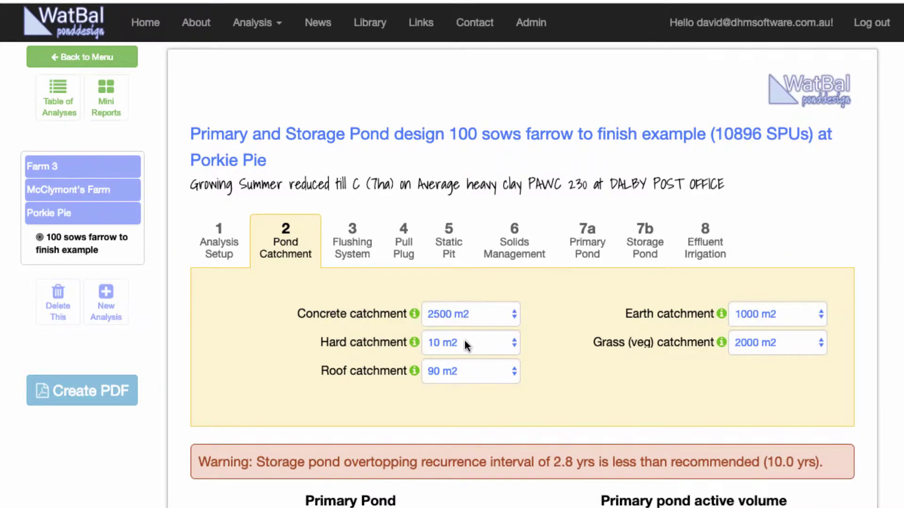
Set the pond's hard catchment area to 8000 m2.
left_click(479, 341)
scroll(475, 329, "down", 20)
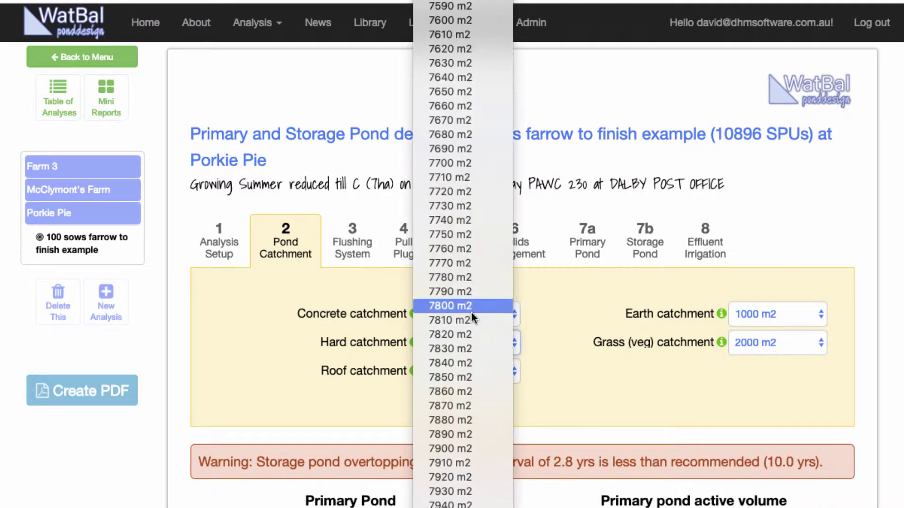
scroll(467, 340, "down", 5)
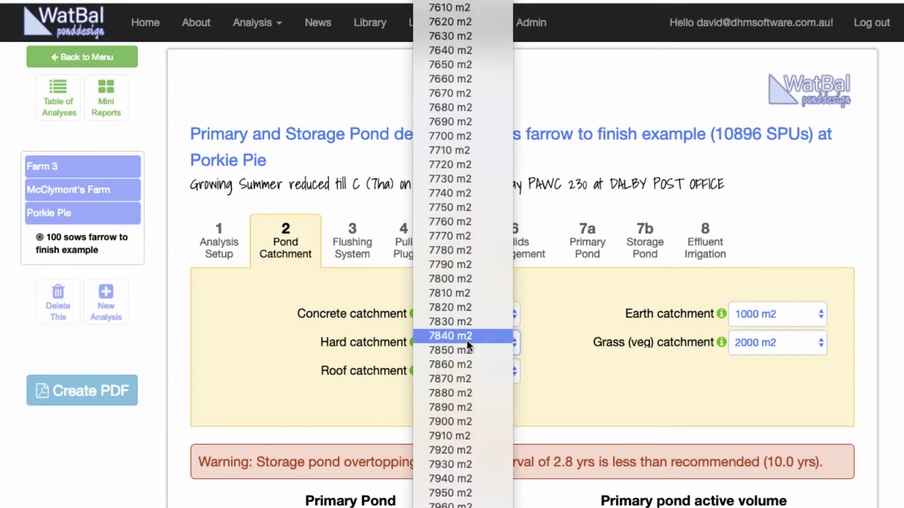
scroll(467, 340, "down", 6)
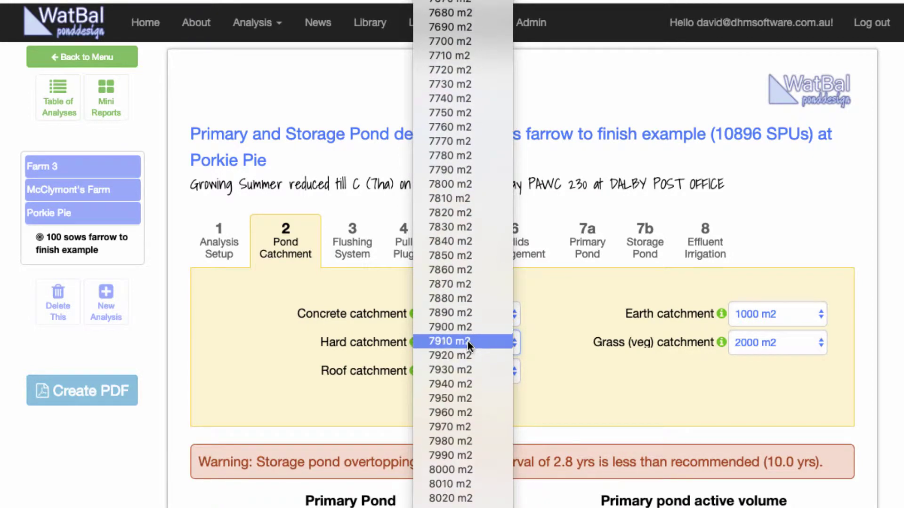
key("Escape")
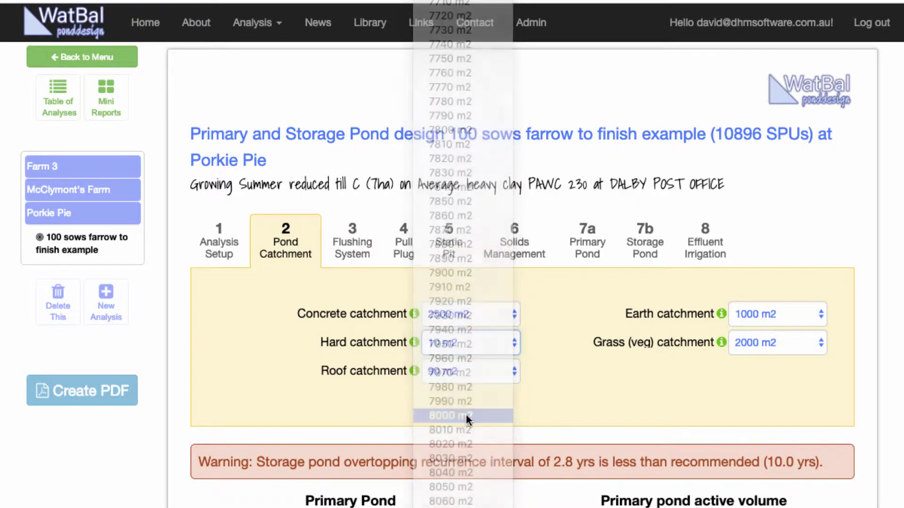
left_click(459, 342)
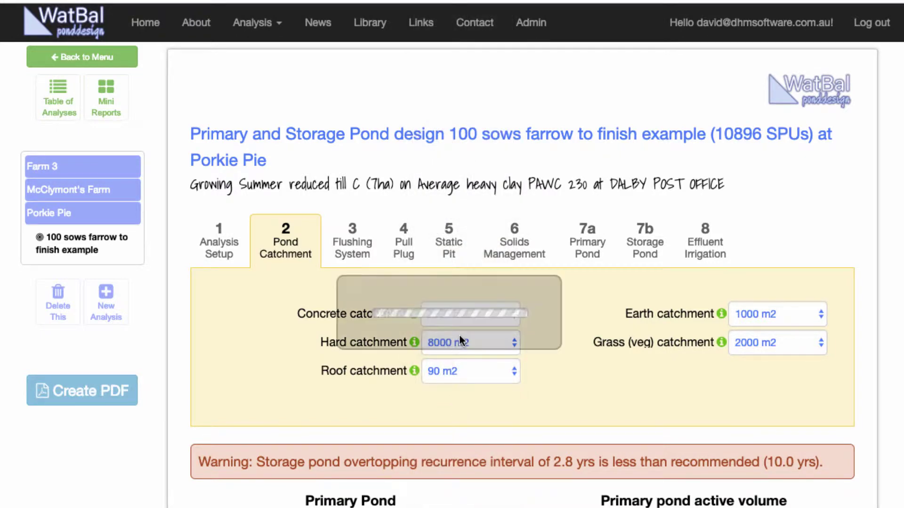
left_click(462, 343)
Set the grass (veg) catchment to 4000 m2 and the roof catchment to 400 m2.
left_click(771, 343)
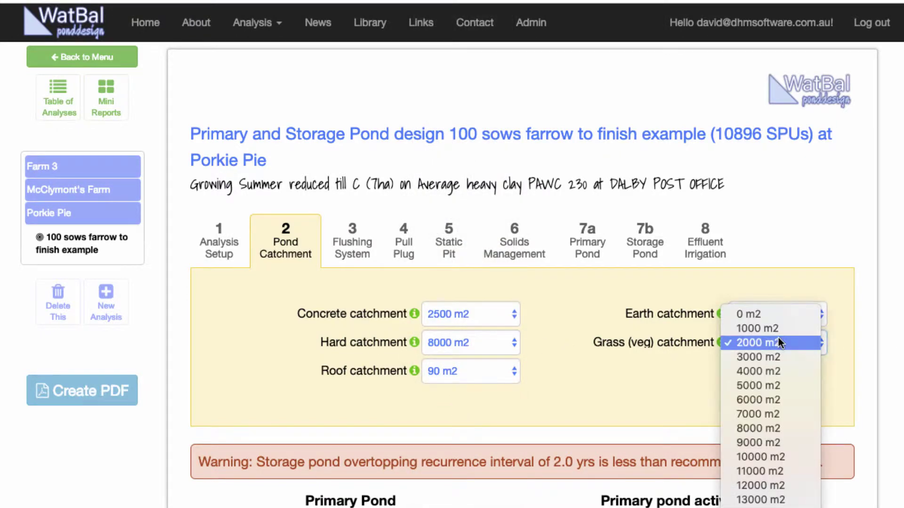
key("Escape")
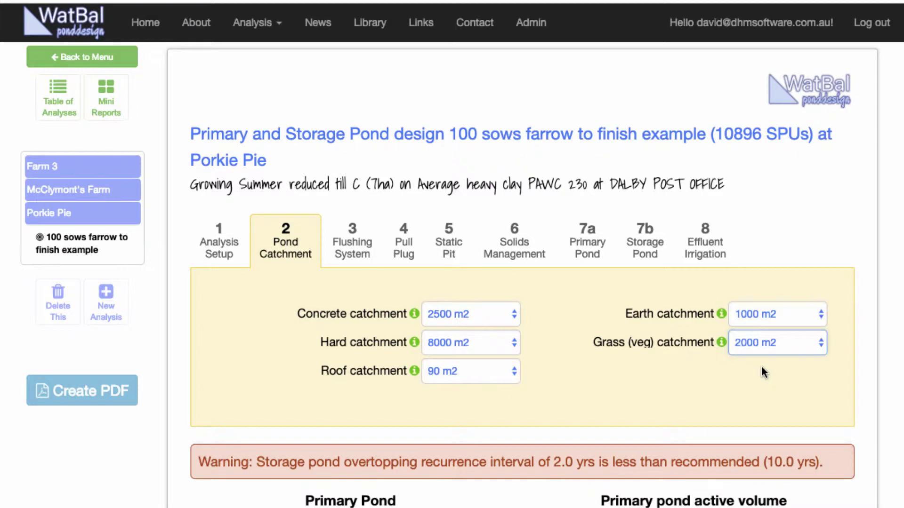
left_click(462, 371)
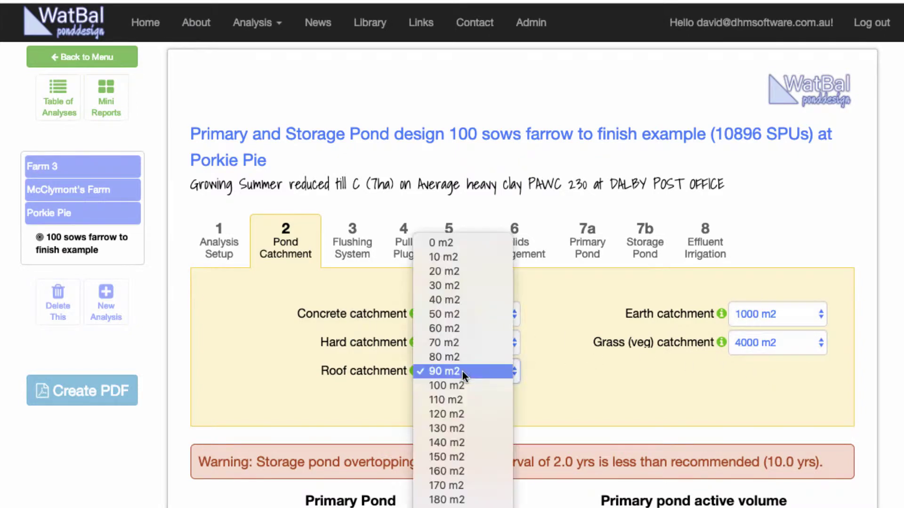
scroll(461, 365, "down", 5)
key("Escape")
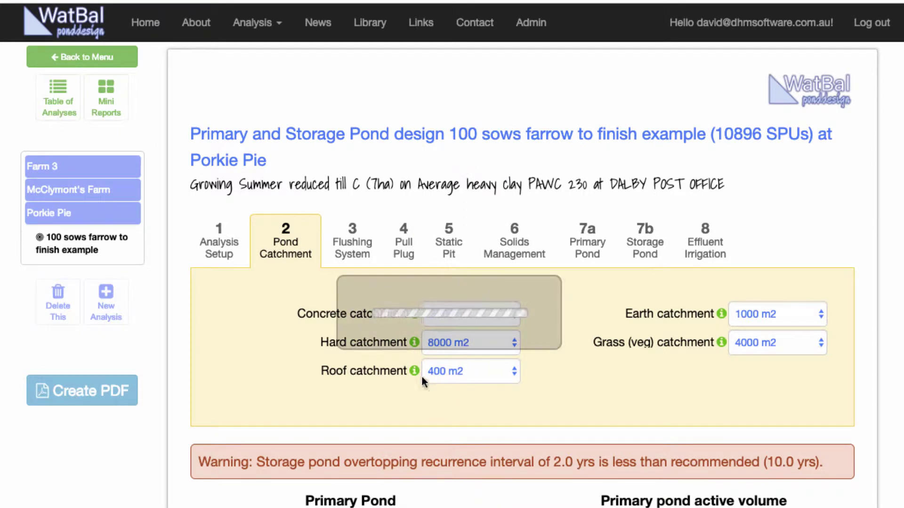
In the flushing system settings, set the flushing shed SPUs to 2134 and the flushing interval to 1 days/flush.
left_click(355, 248)
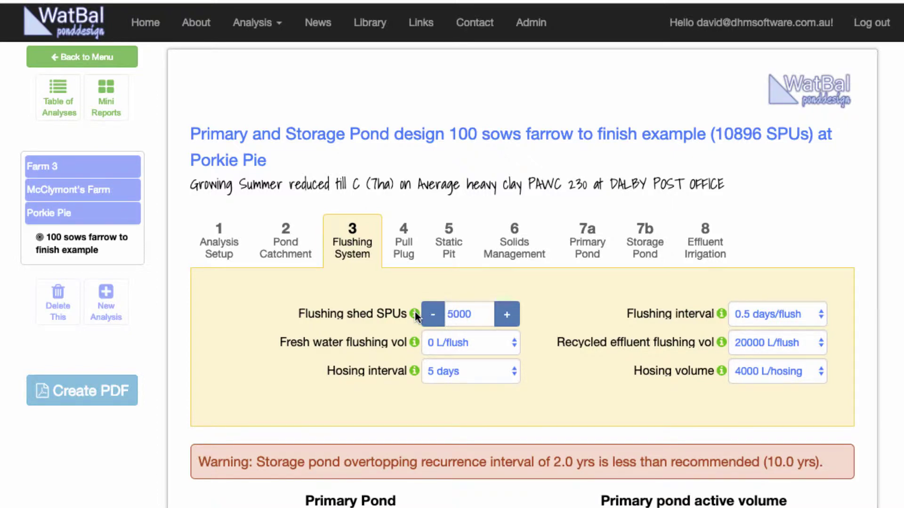
mouse_move(414, 318)
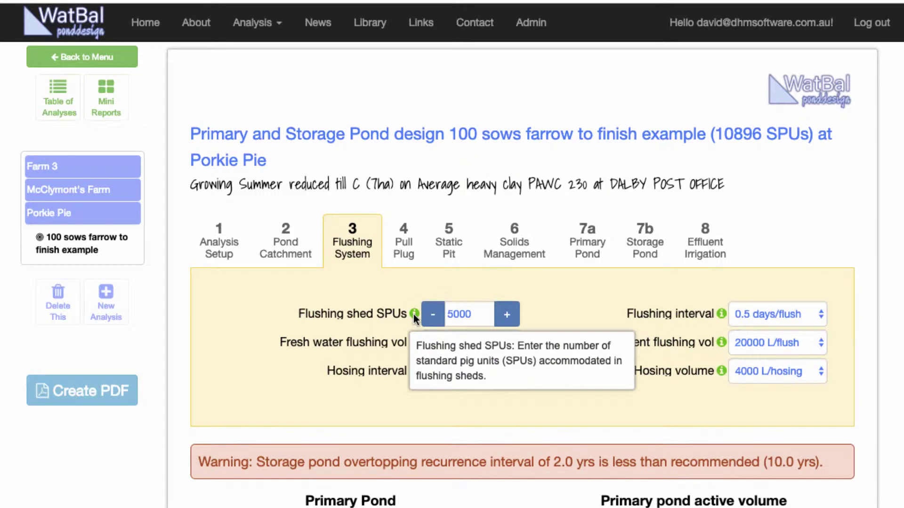
mouse_move(414, 371)
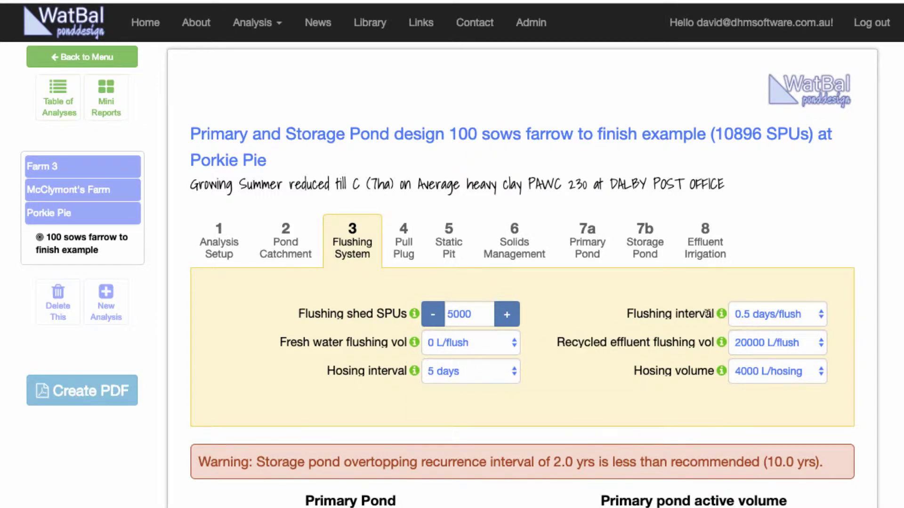
mouse_move(721, 314)
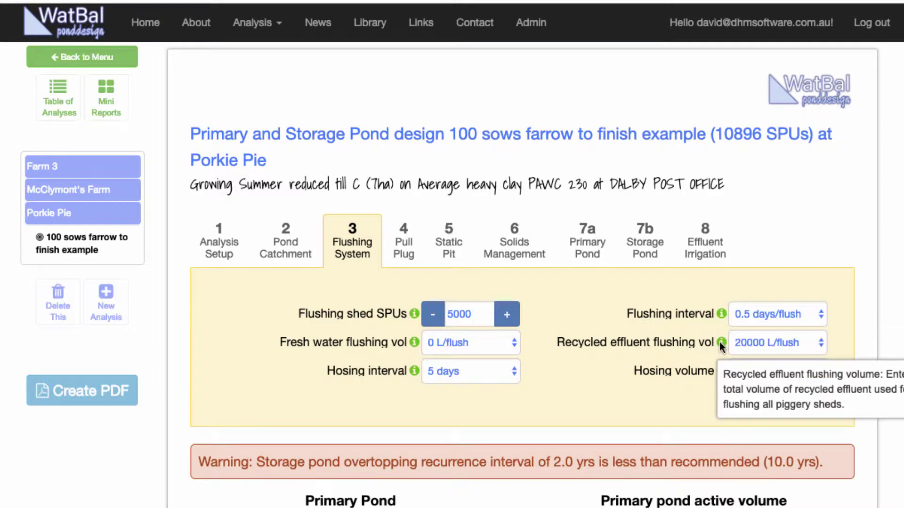
mouse_move(722, 372)
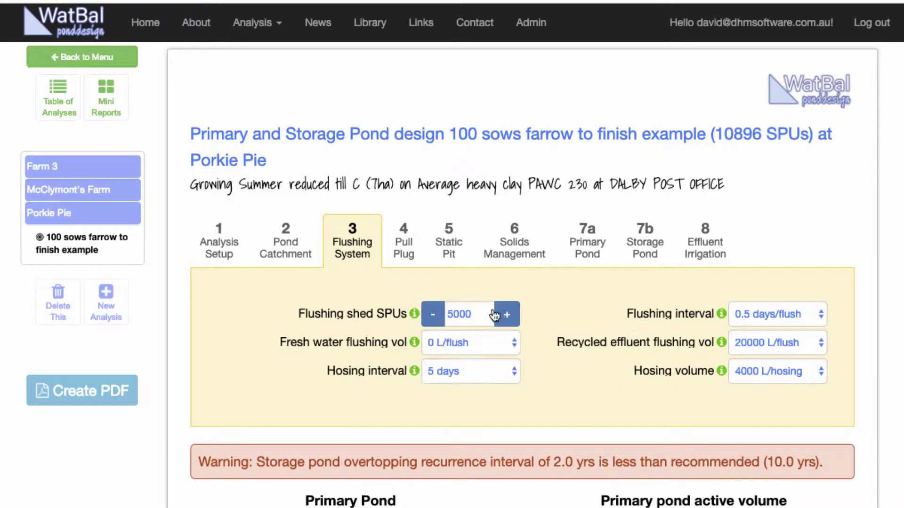
left_click(507, 315)
double_click(451, 313)
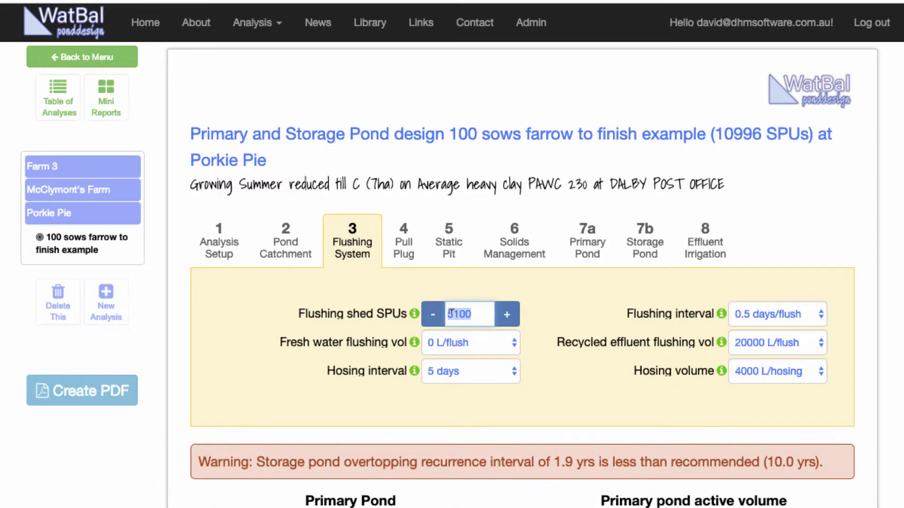
type("2134")
key("Return")
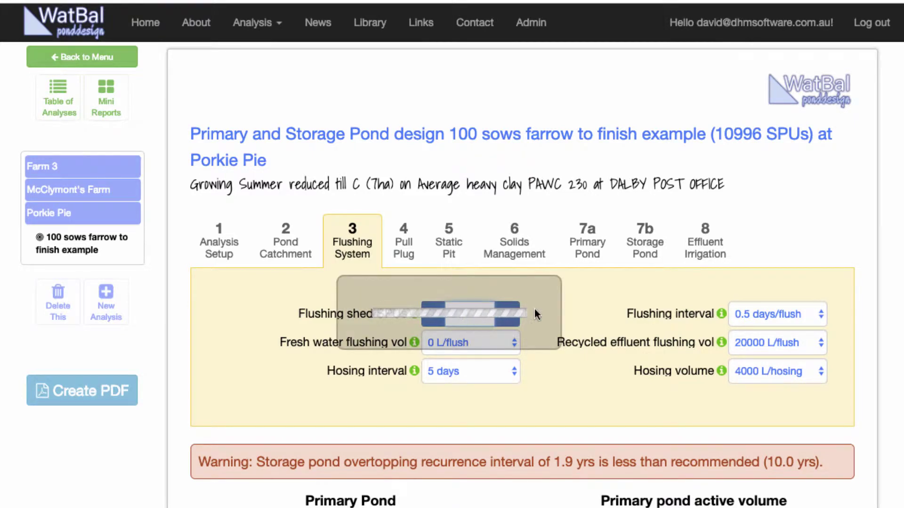
left_click(794, 316)
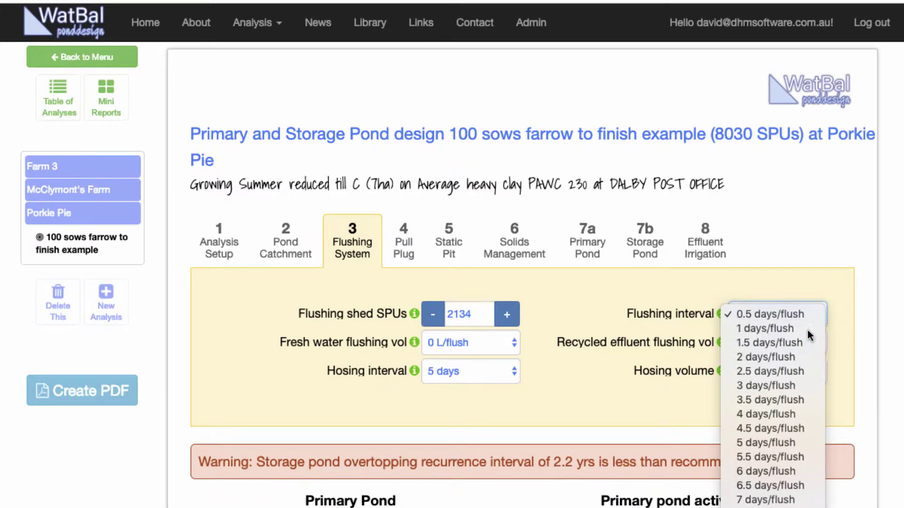
key("Escape")
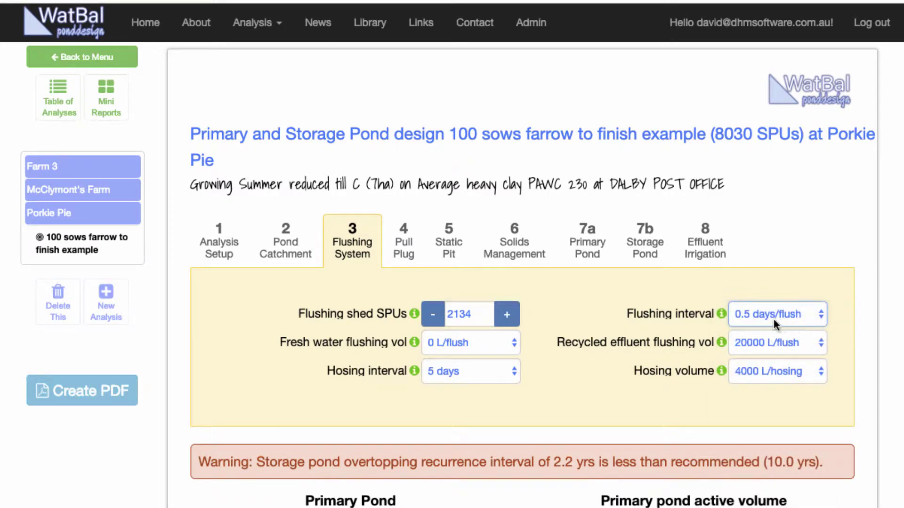
Set the fresh water flushing volume to 32000 L/flush and the recycled effluent flushing volume to 0 L/flush.
left_click(468, 340)
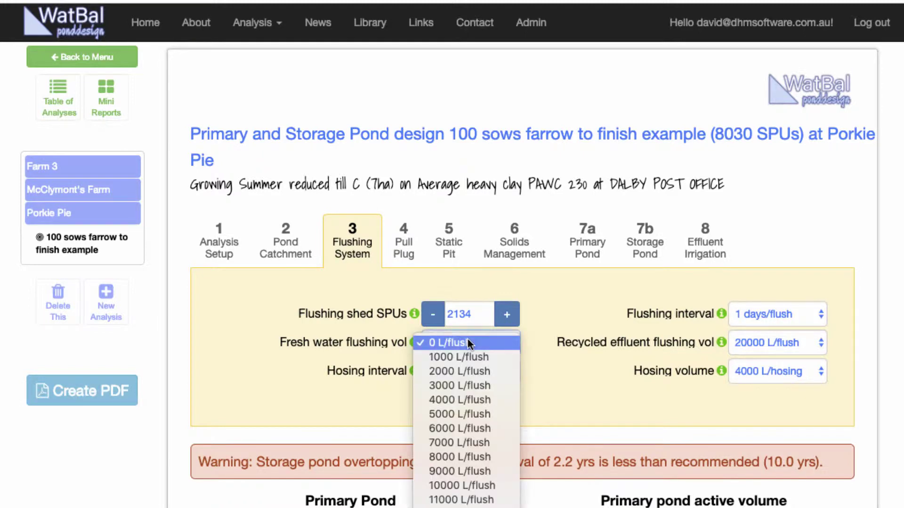
scroll(468, 381, "down", 10)
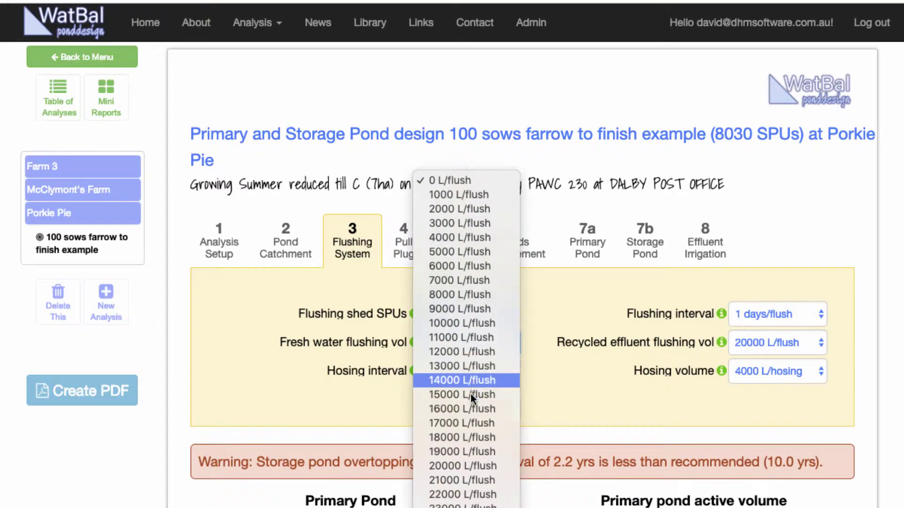
scroll(464, 379, "down", 5)
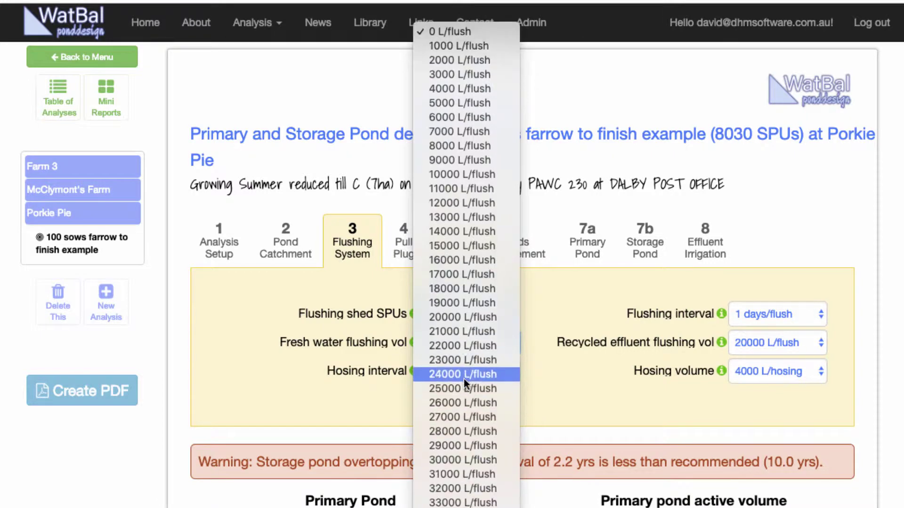
scroll(464, 385, "down", 1)
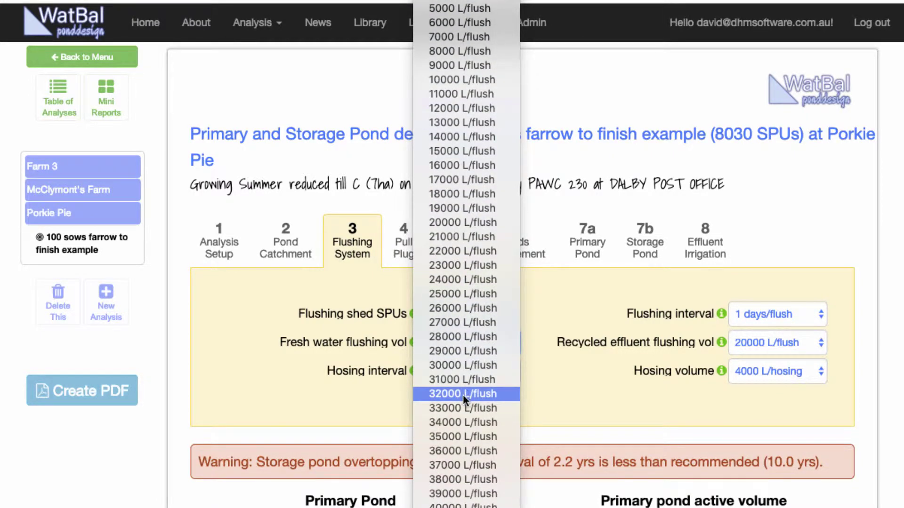
key("Escape")
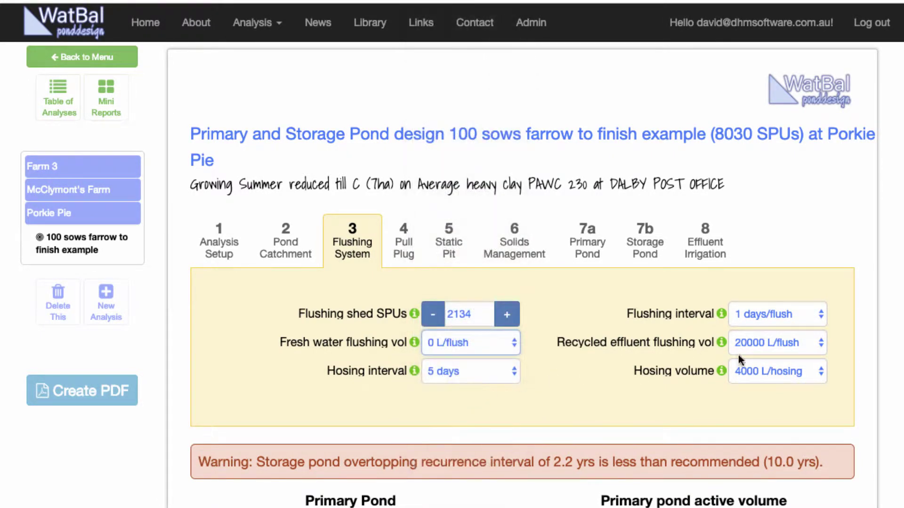
left_click(787, 343)
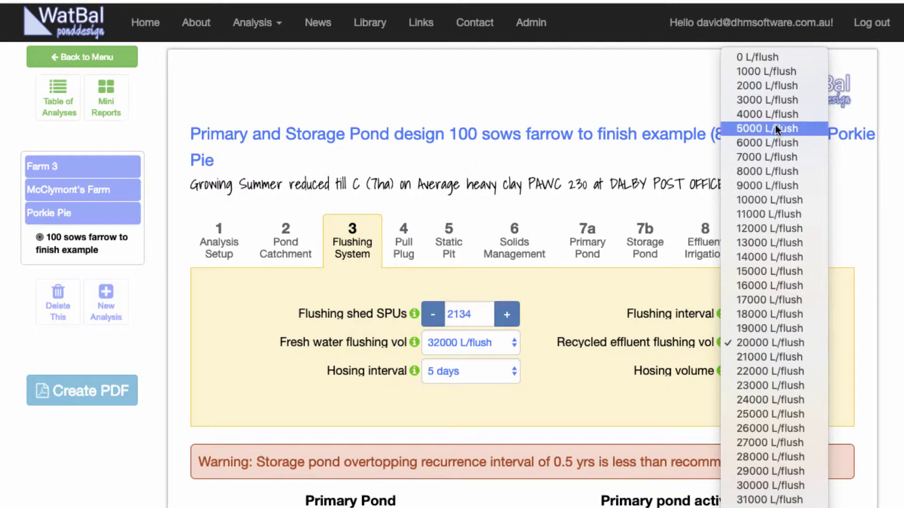
left_click(766, 56)
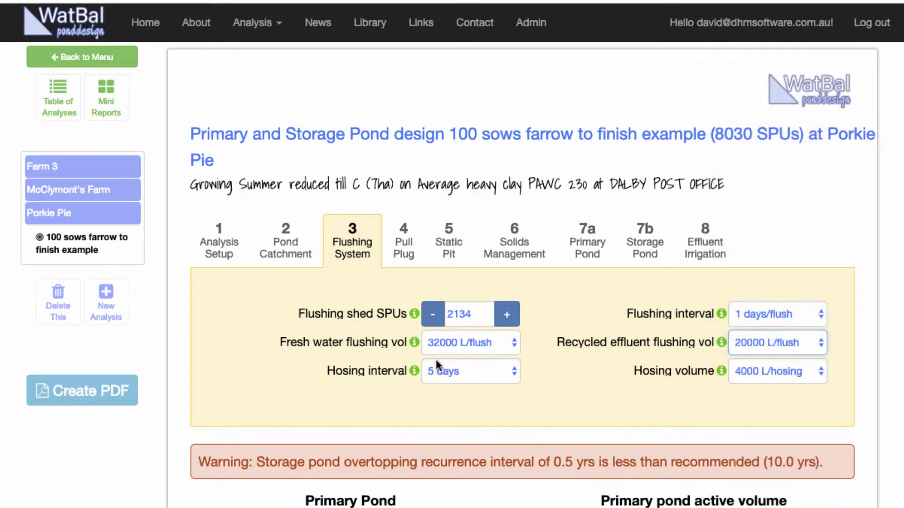
Set the flushing sheds' hosing interval to 7 days and the hosing volume to 5000 L/hosing.
left_click(482, 366)
left_click(480, 371)
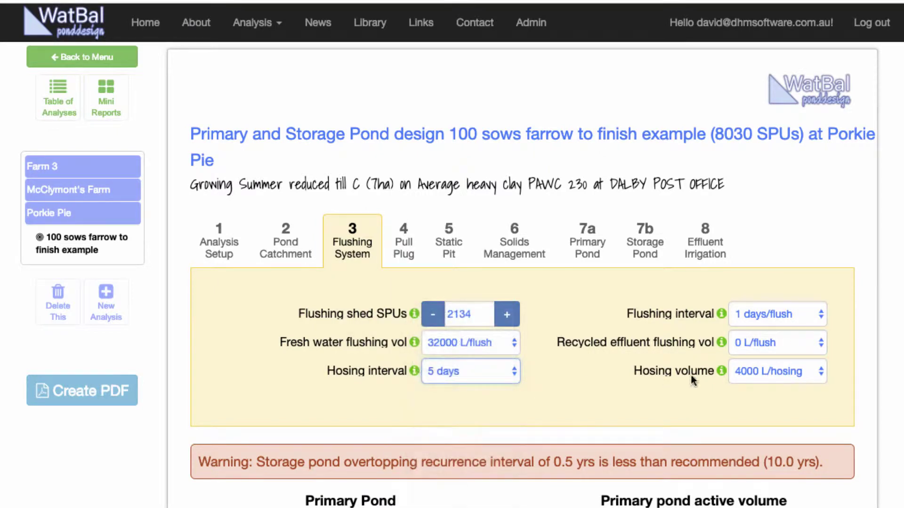
left_click(780, 369)
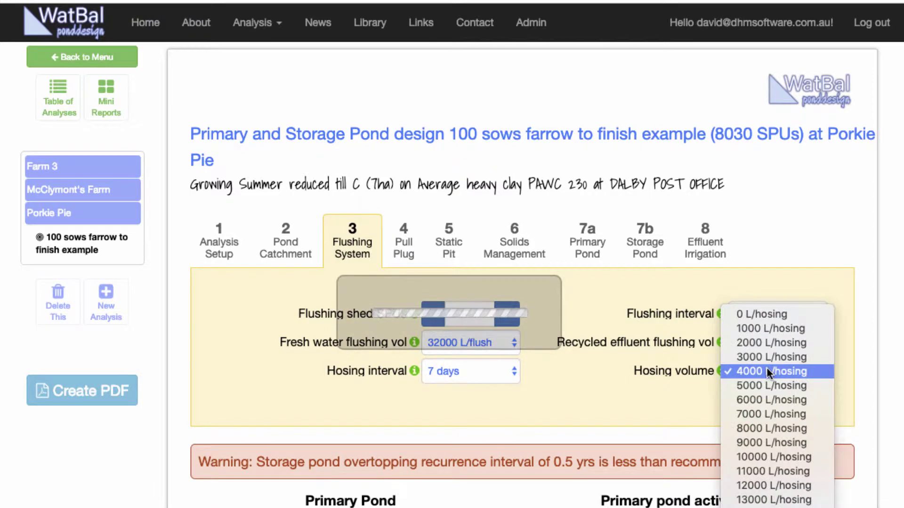
left_click(771, 384)
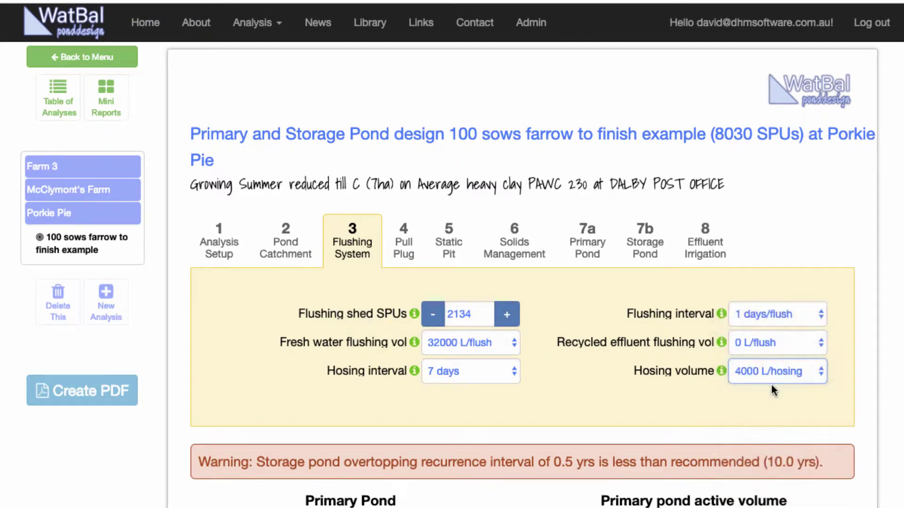
In the pull plug settings, set the pull plug shed SPUs to 8760.
left_click(410, 241)
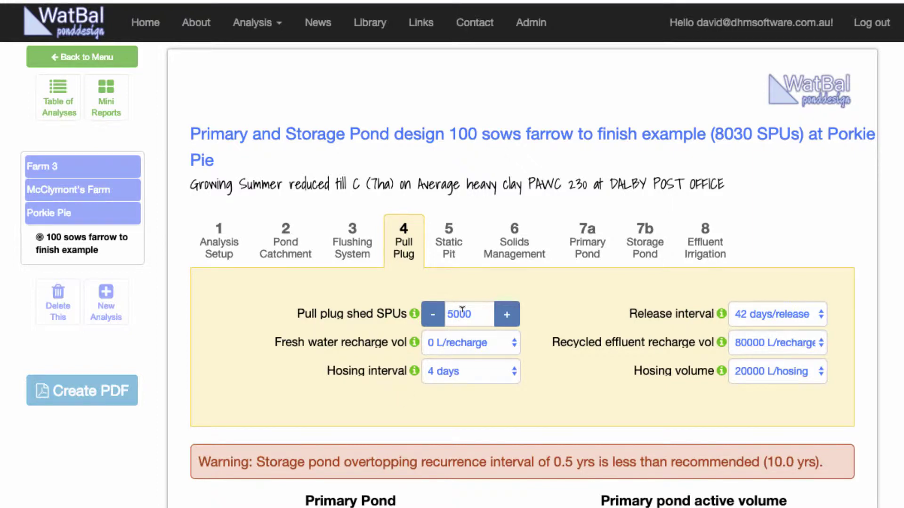
mouse_move(414, 343)
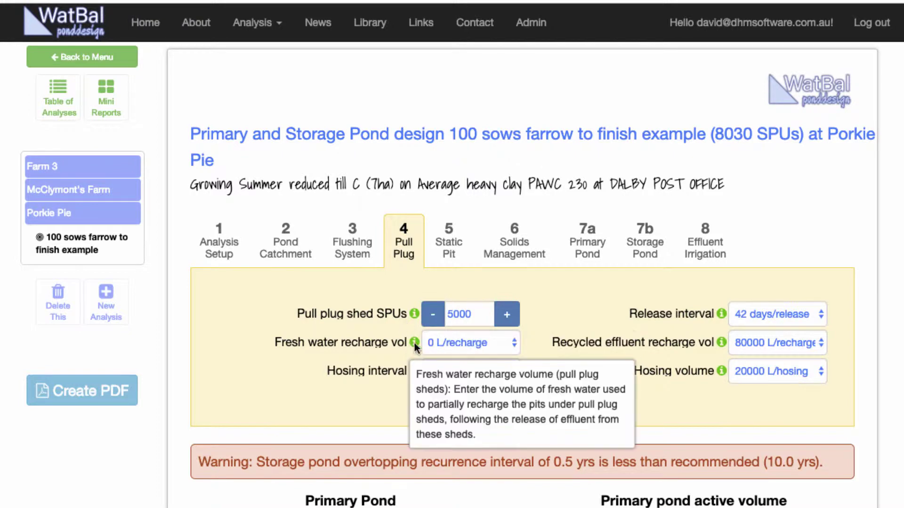
mouse_move(414, 372)
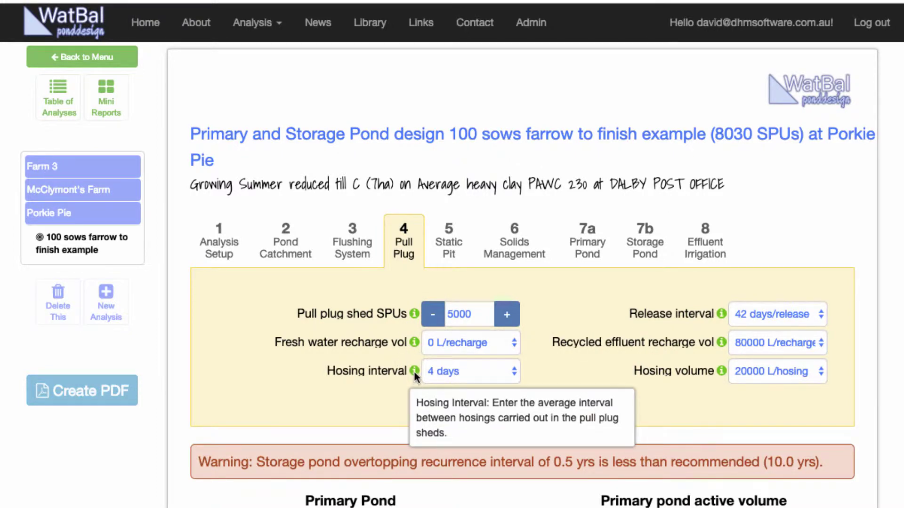
mouse_move(722, 343)
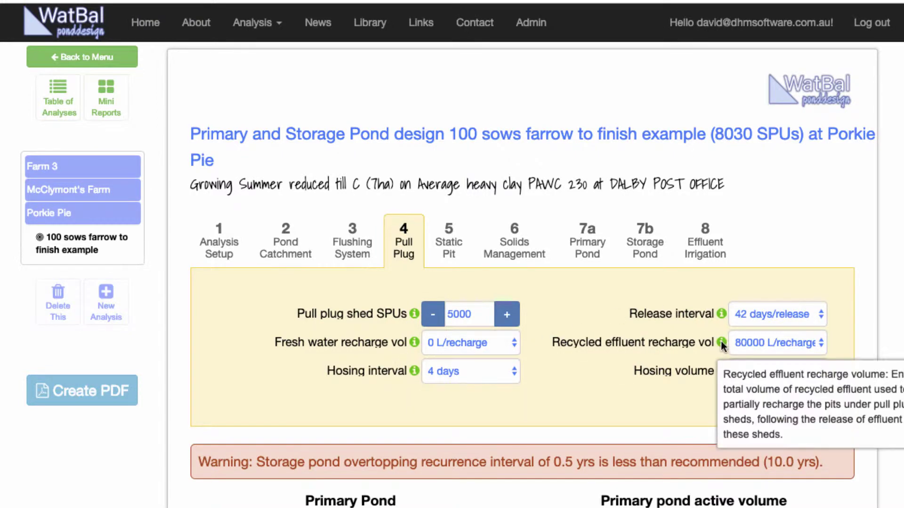
mouse_move(721, 371)
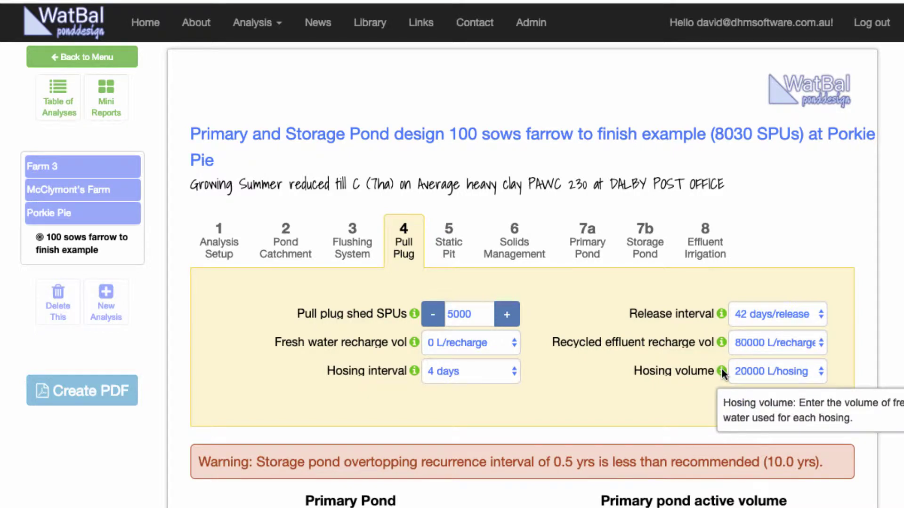
double_click(464, 311)
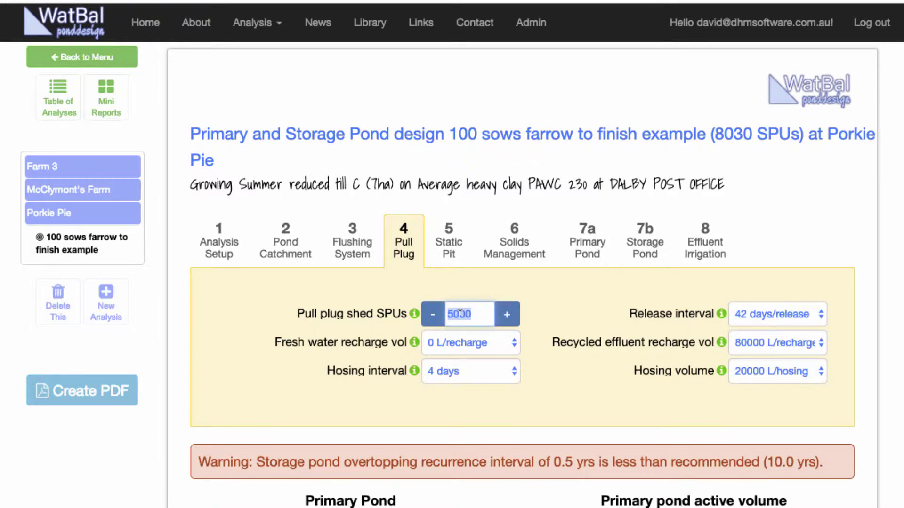
type("8760")
key("Return")
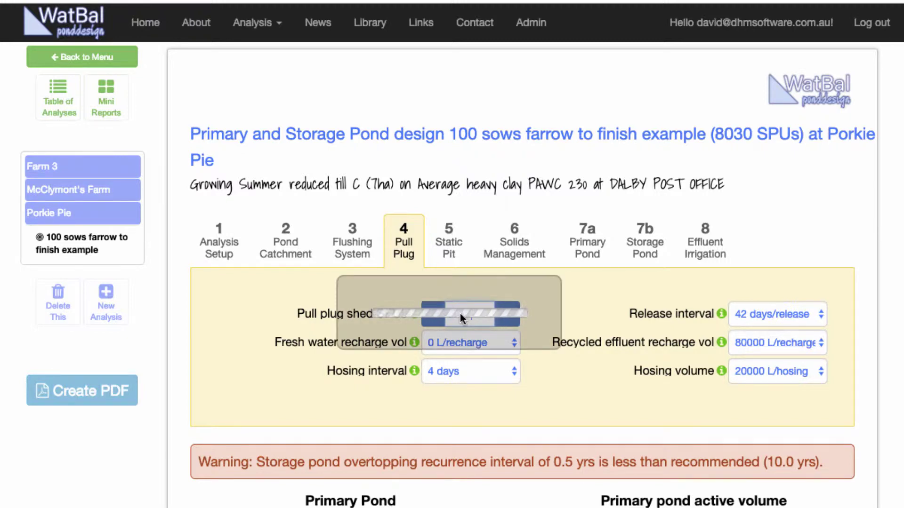
Set the pull plug sheds' release interval to 28 days/release.
left_click(782, 313)
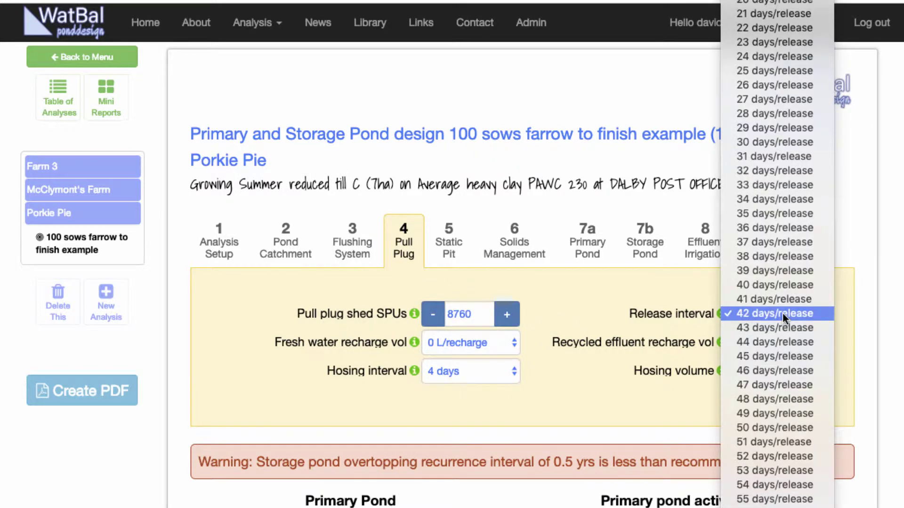
scroll(776, 298, "up", 1)
scroll(775, 298, "up", 5)
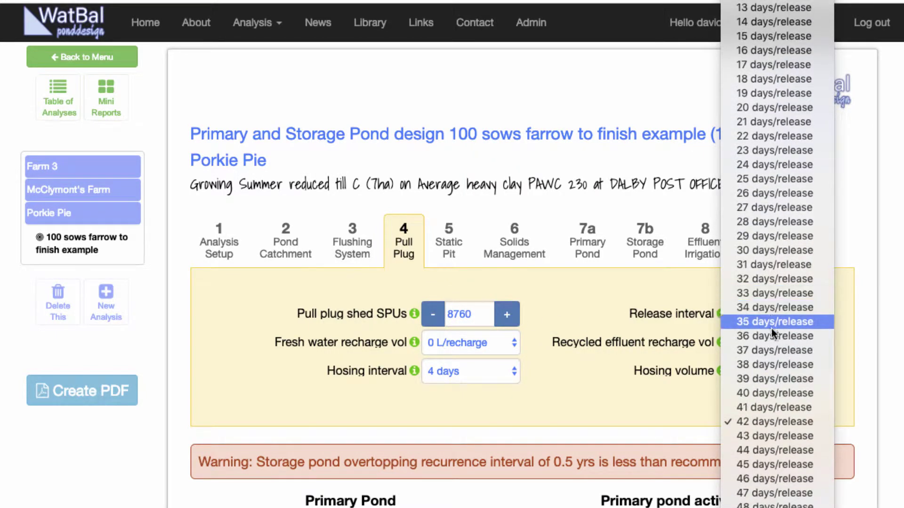
key("Escape")
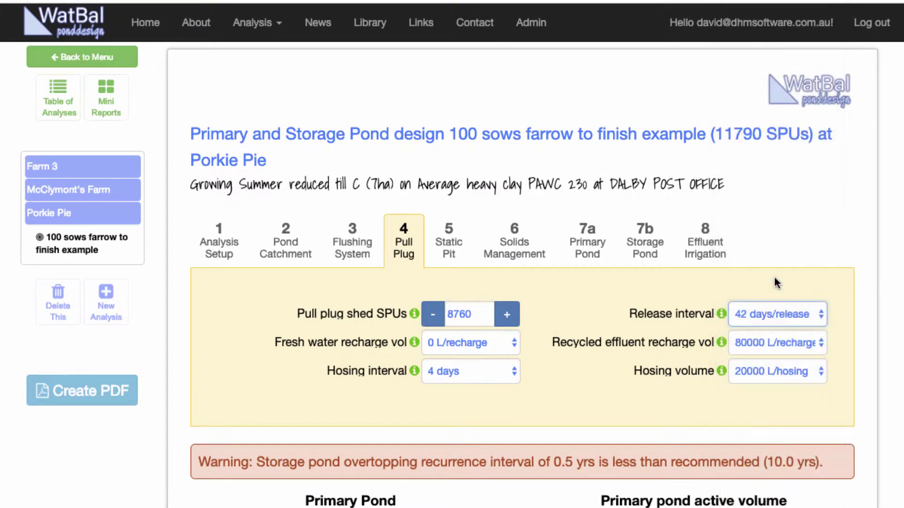
type("28")
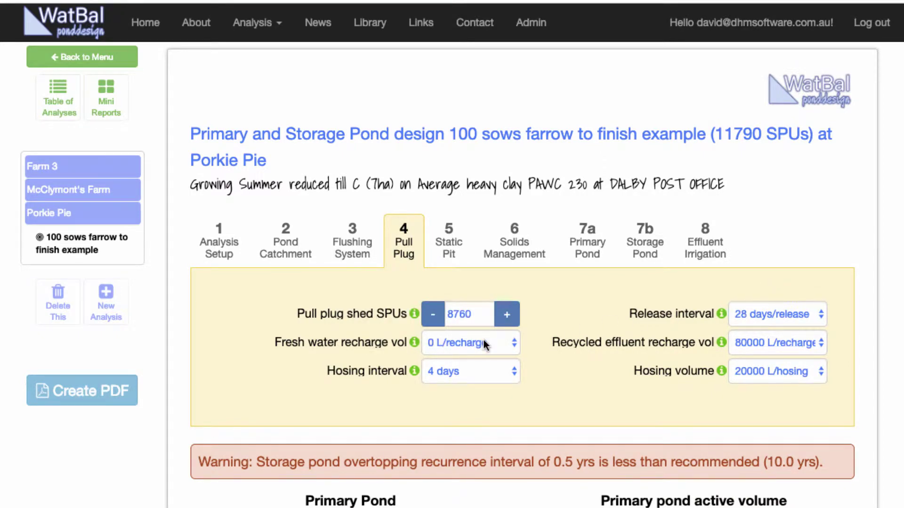
Set the pull plug fresh water recharge volume to 0 L/recharge and the recycled effluent recharge volume to 3000 L/recharge.
left_click(485, 345)
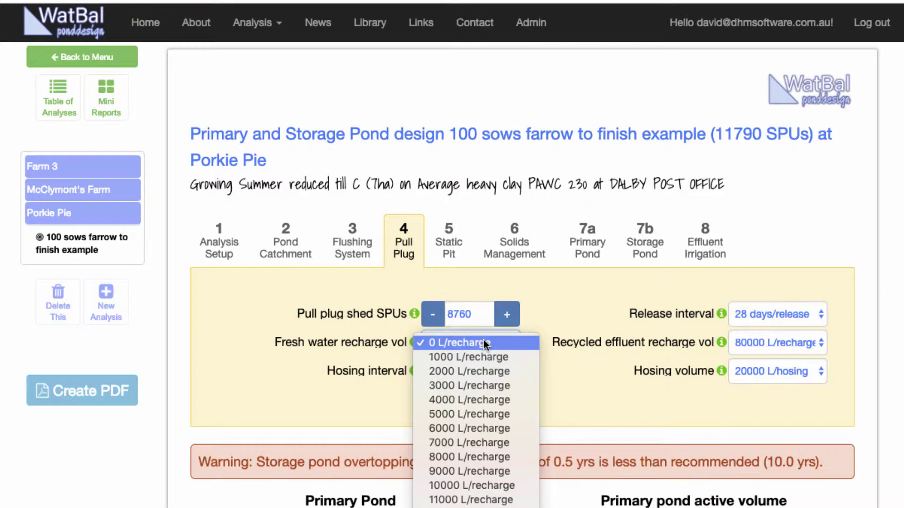
left_click(484, 343)
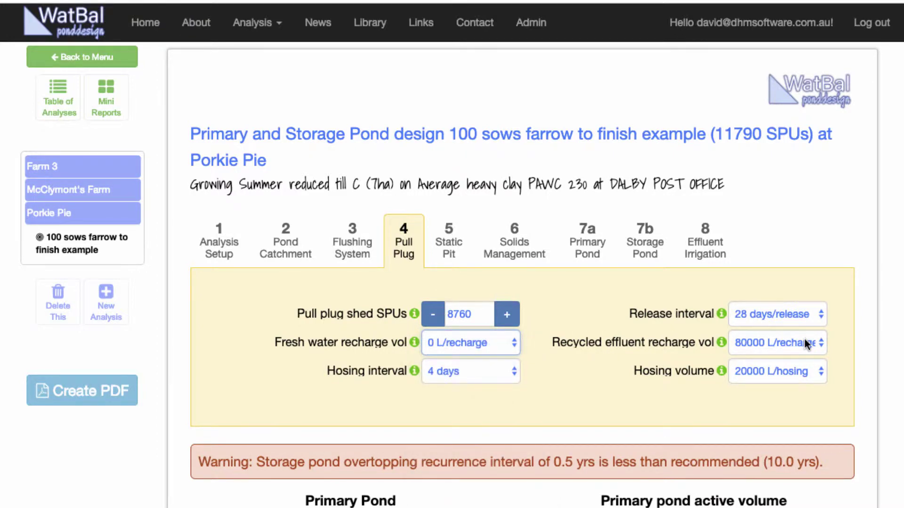
left_click(780, 342)
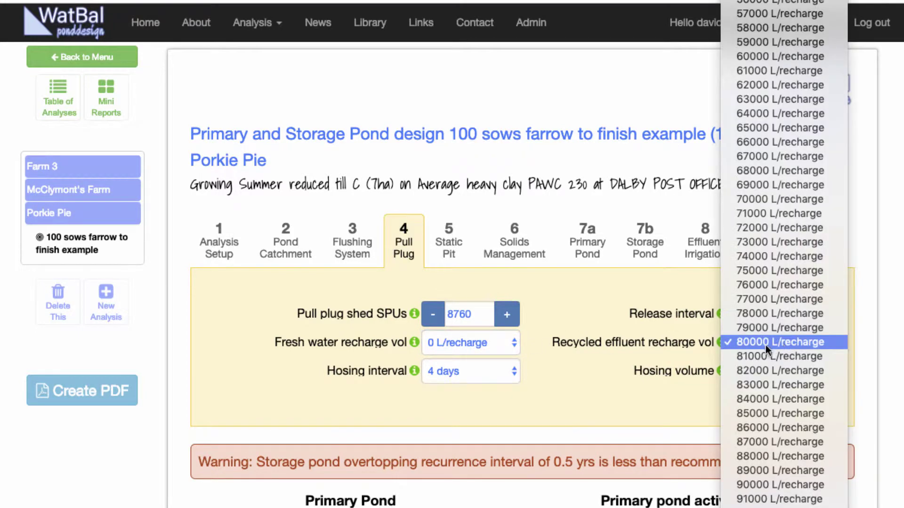
scroll(777, 334, "up", 5)
scroll(778, 334, "up", 10)
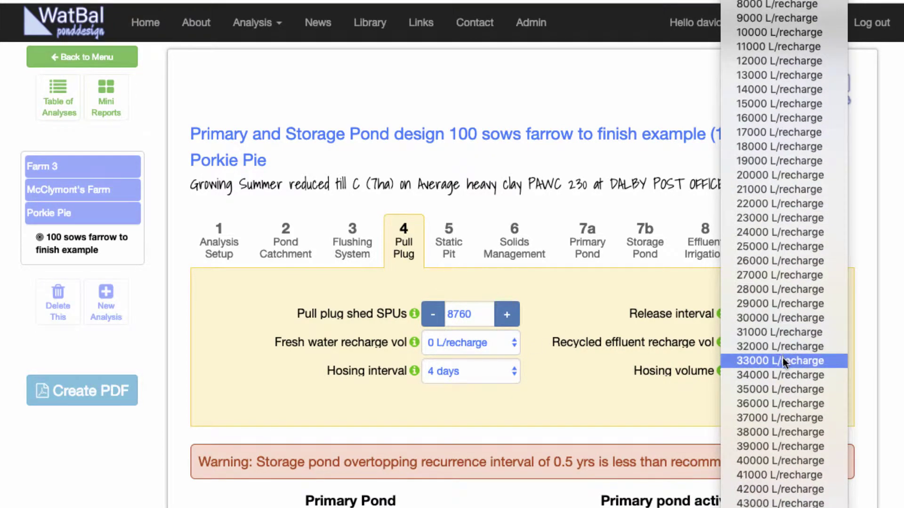
key("Escape")
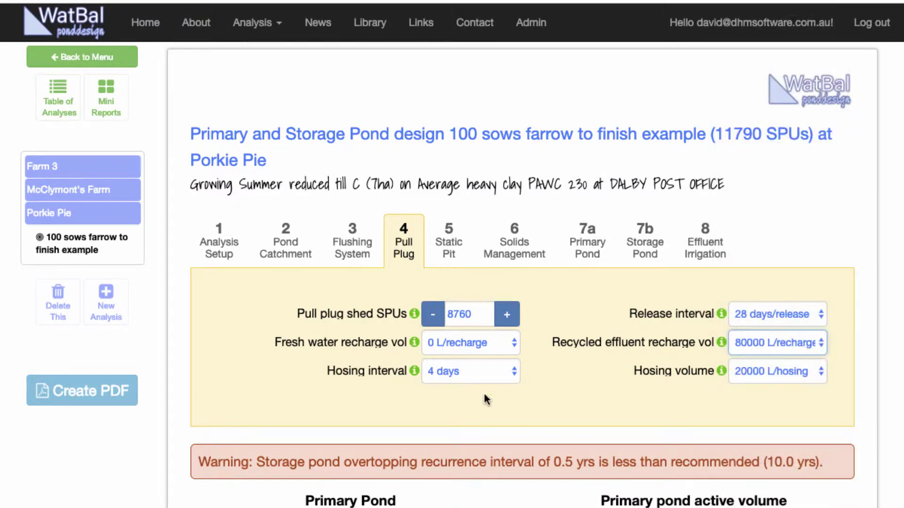
key("3")
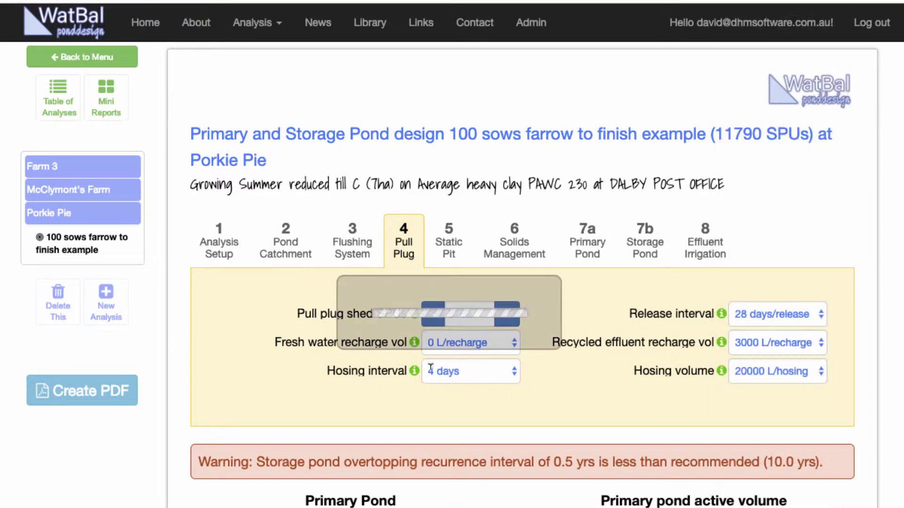
Set the pull plug sheds' hosing interval to 7 days and the hosing volume to 5000 L/hosing.
left_click(473, 371)
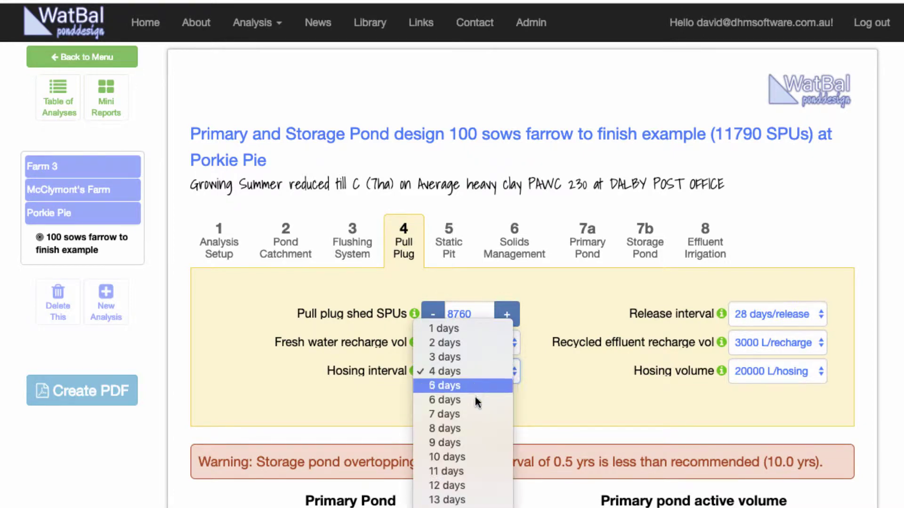
left_click(475, 413)
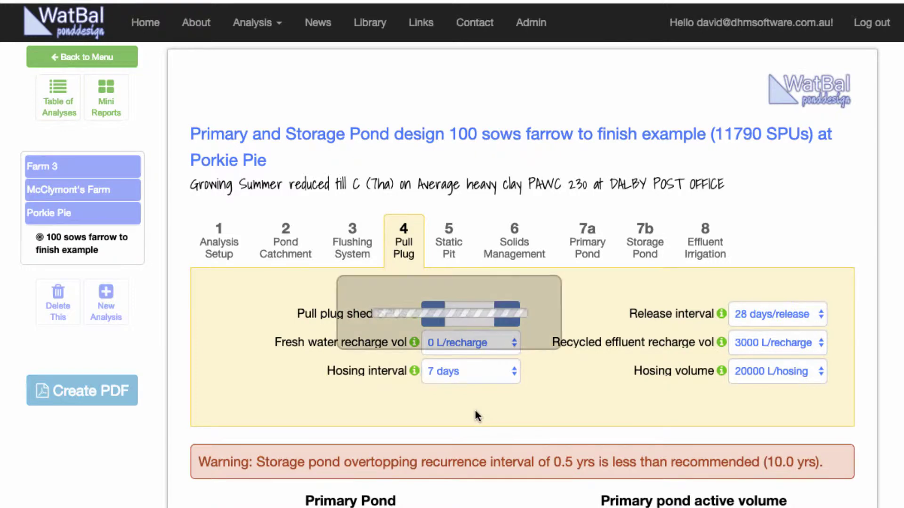
left_click(789, 371)
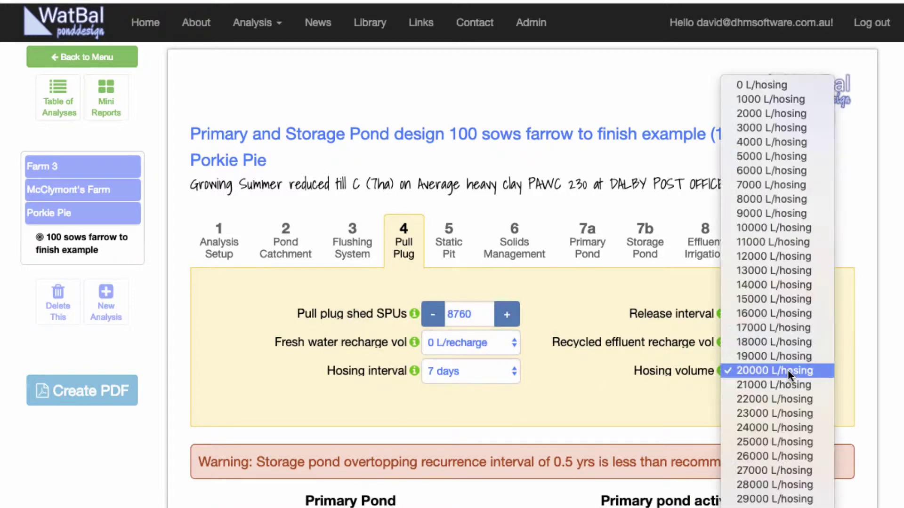
left_click(769, 159)
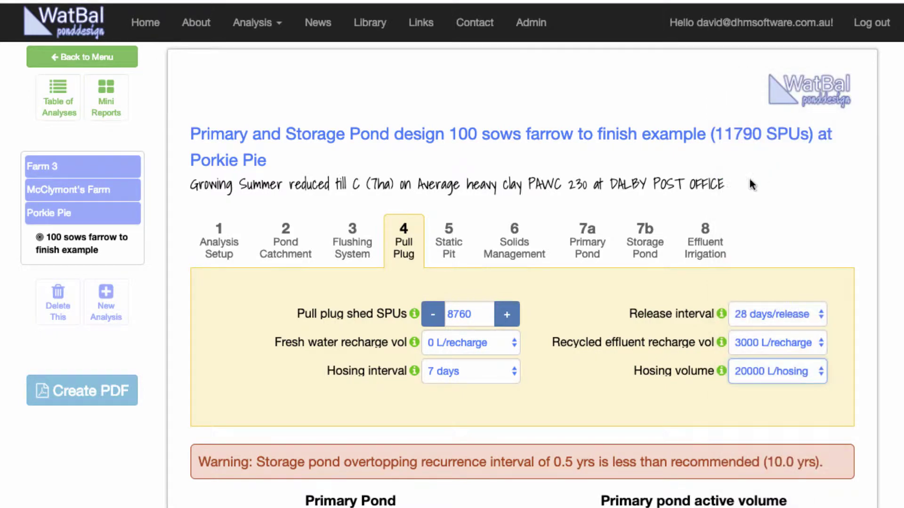
In the static pit settings, set the static pit shed SPUs to 0.
left_click(449, 252)
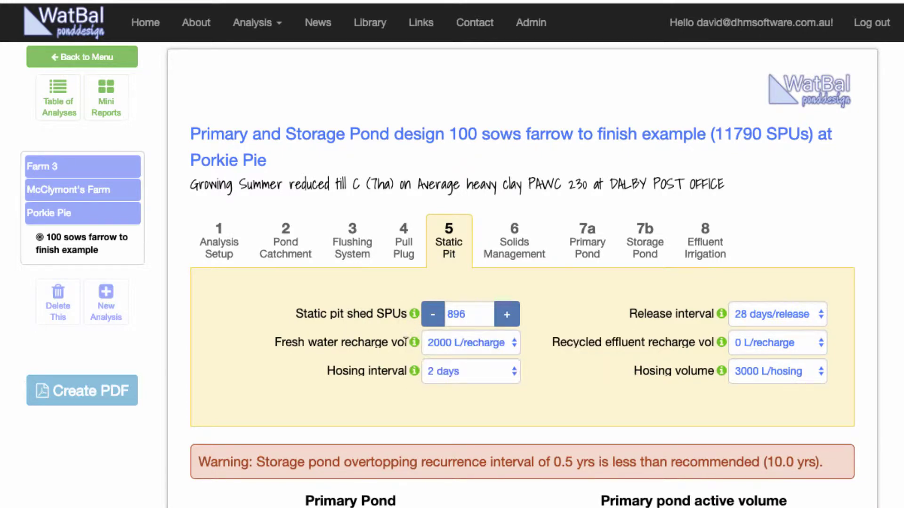
mouse_move(414, 343)
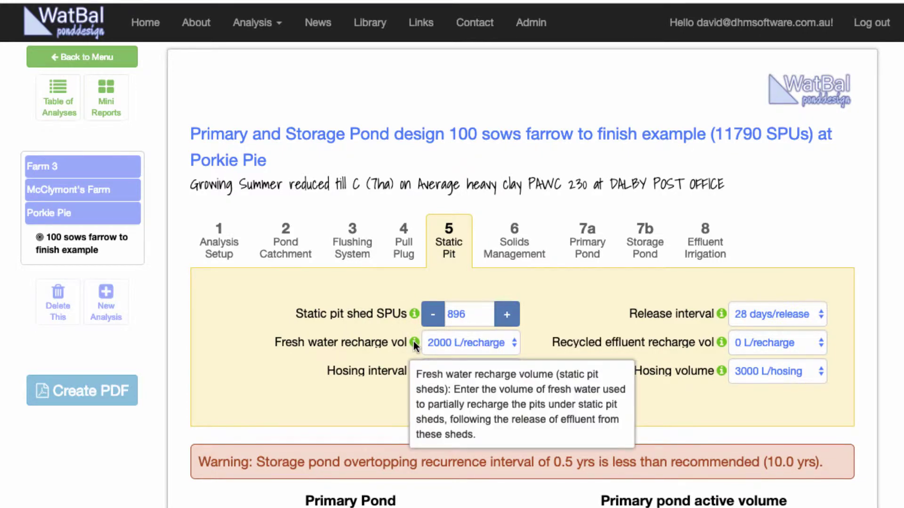
mouse_move(414, 371)
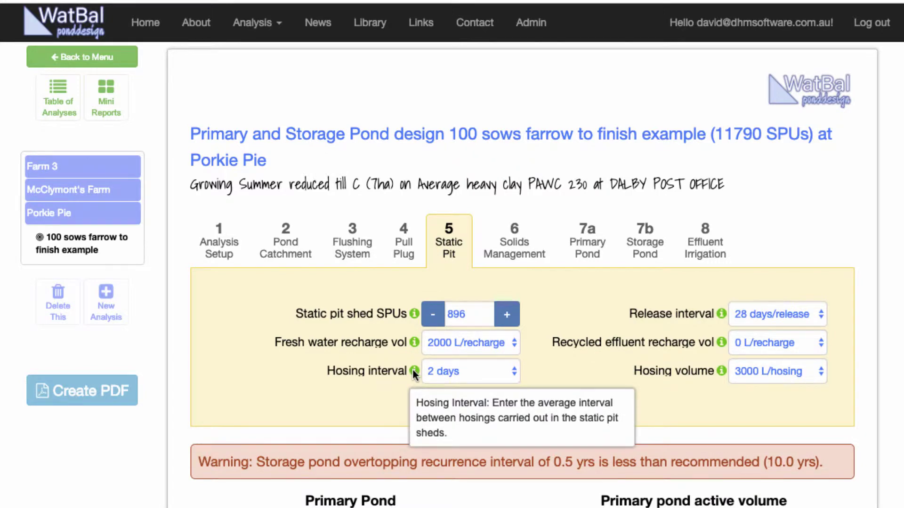
mouse_move(718, 314)
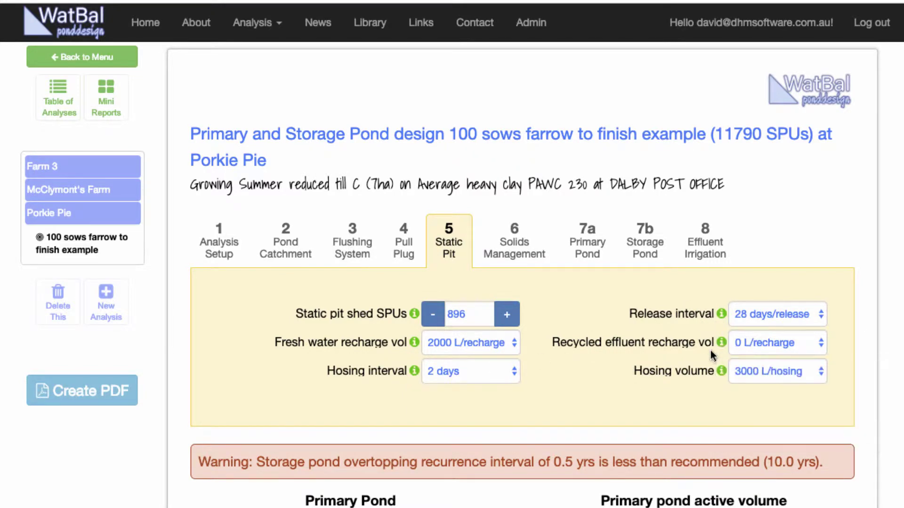
mouse_move(718, 371)
double_click(457, 311)
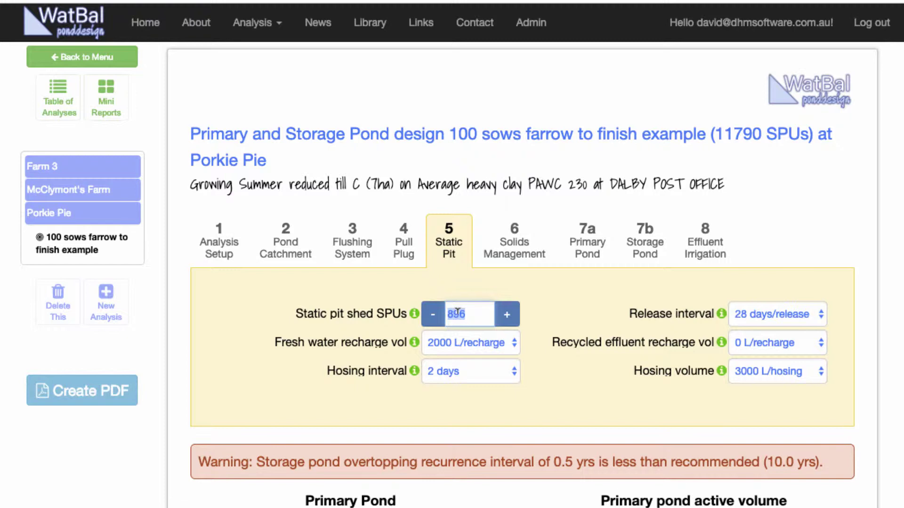
type("0")
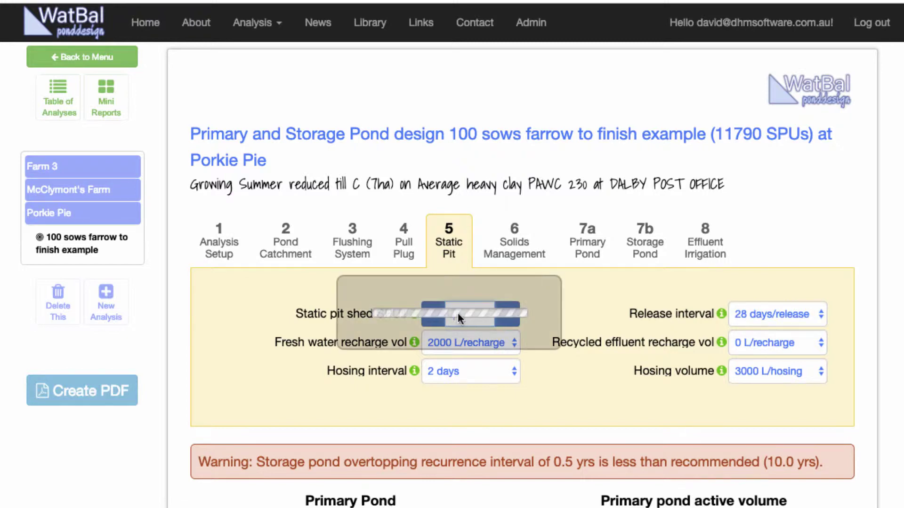
left_click(789, 314)
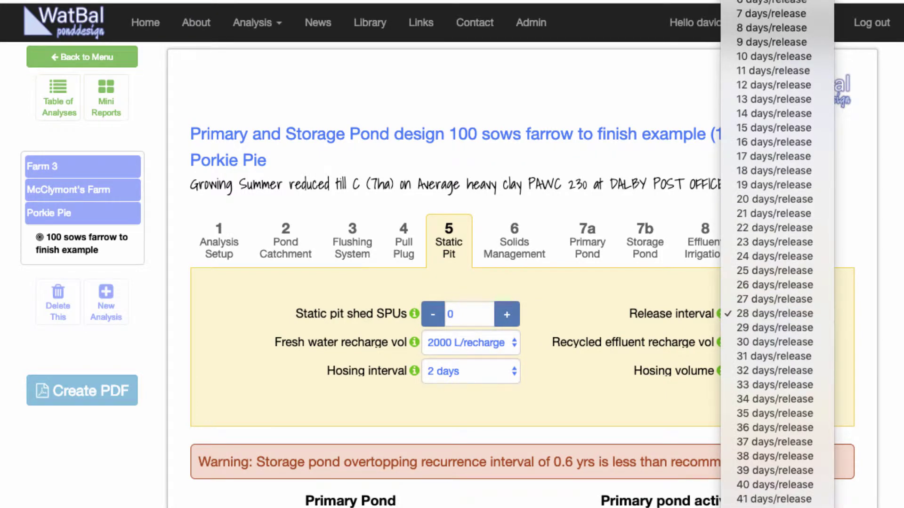
left_click(554, 341)
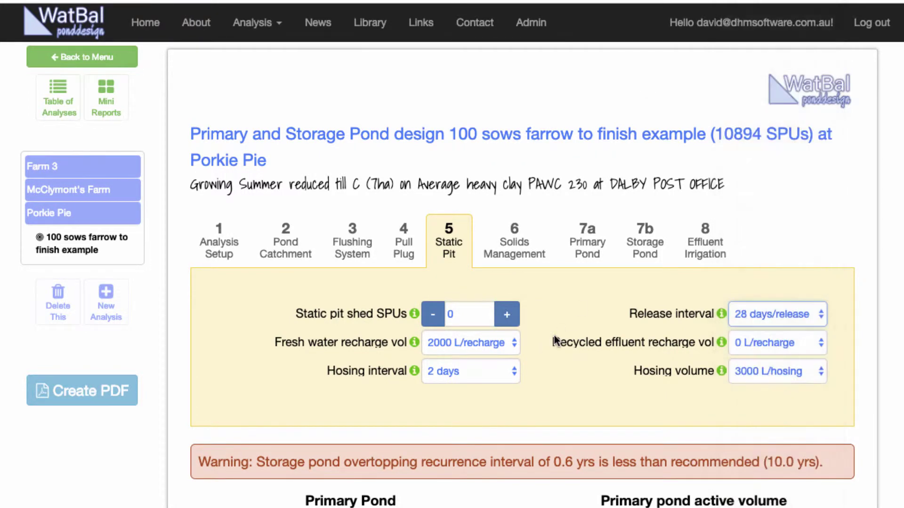
Set both the fresh water and recycled effluent recharge volumes of the static pit sheds to 0 L/recharge.
left_click(469, 339)
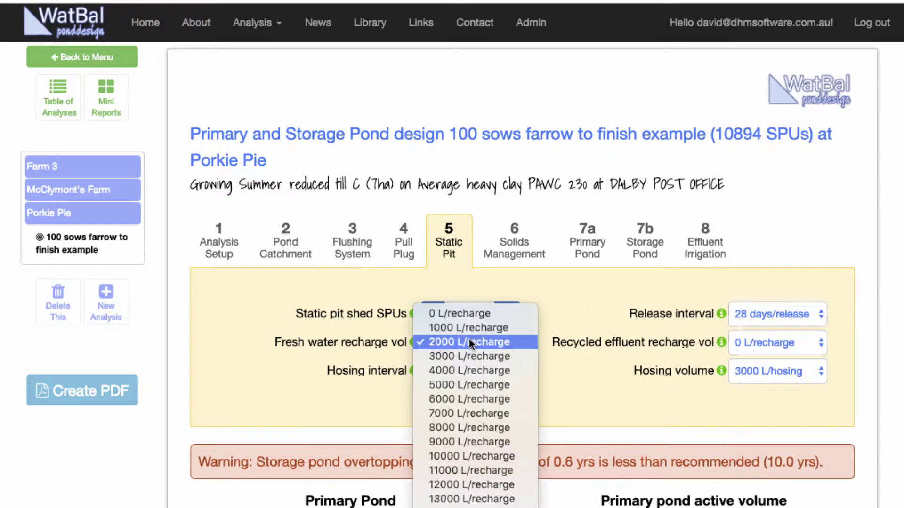
key("Escape")
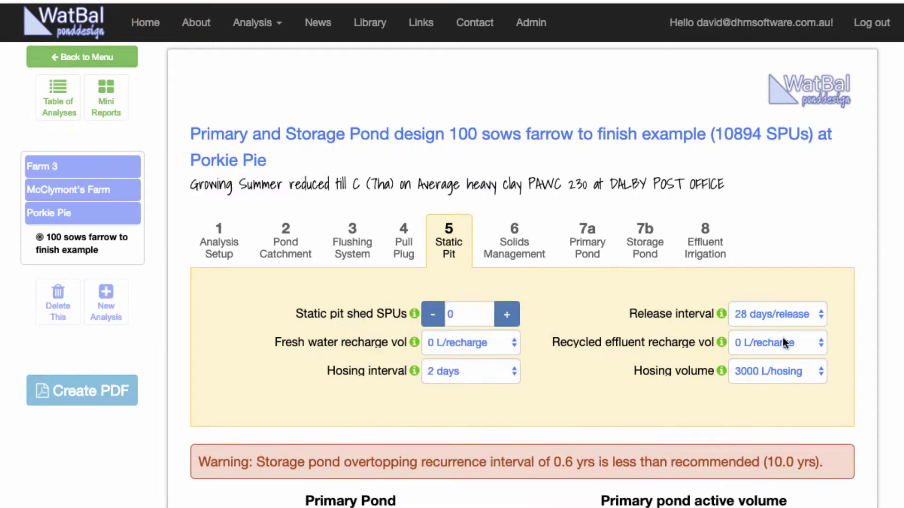
left_click(783, 339)
left_click(781, 343)
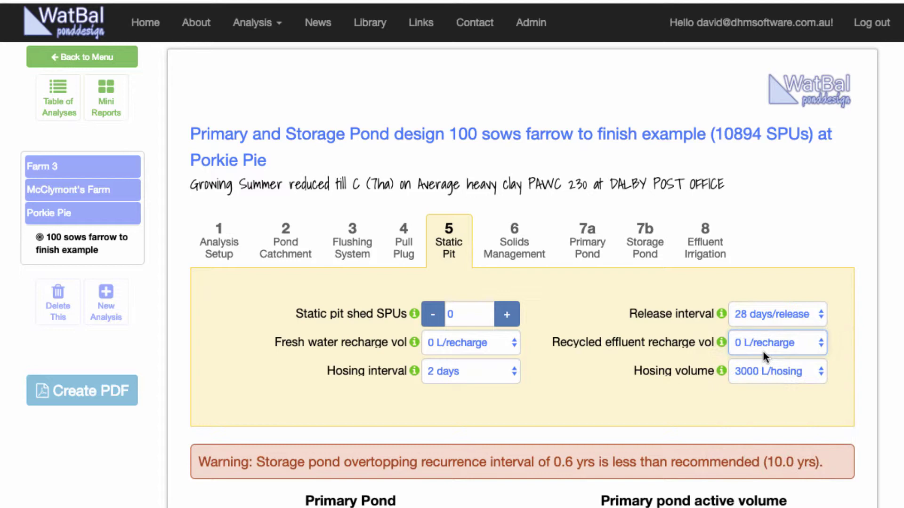
Set the static pit sheds' hosing volume to 0 L/hosing.
left_click(456, 372)
left_click(790, 365)
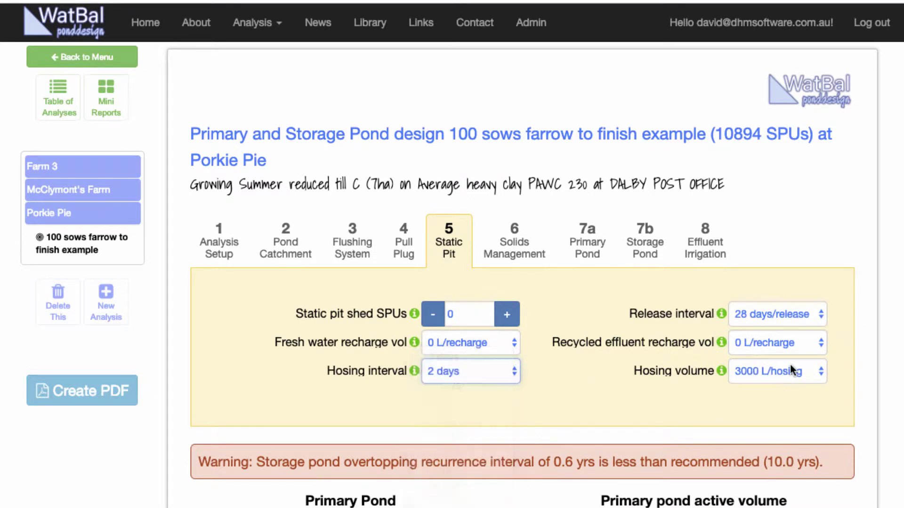
left_click(777, 371)
left_click(768, 330)
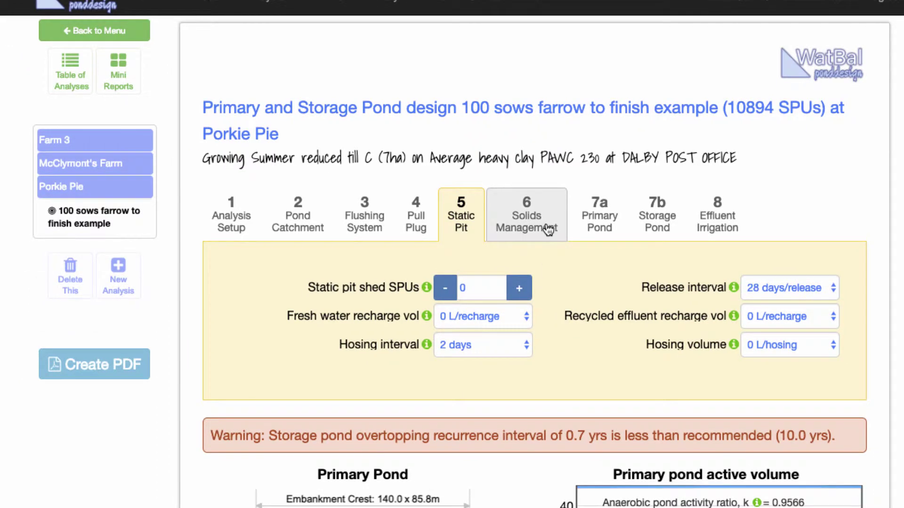
In the solids management settings, choose a static rundown screen as the solids separation method.
left_click(536, 256)
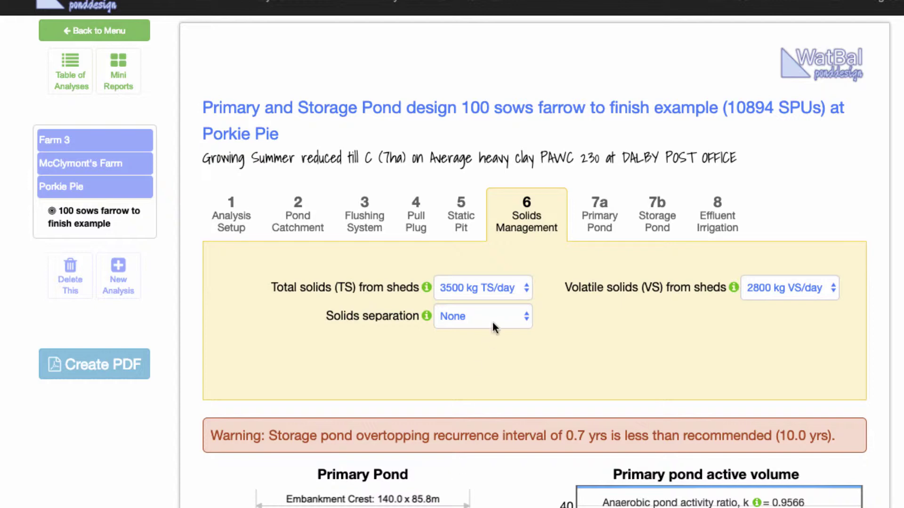
left_click(505, 288)
left_click(486, 286)
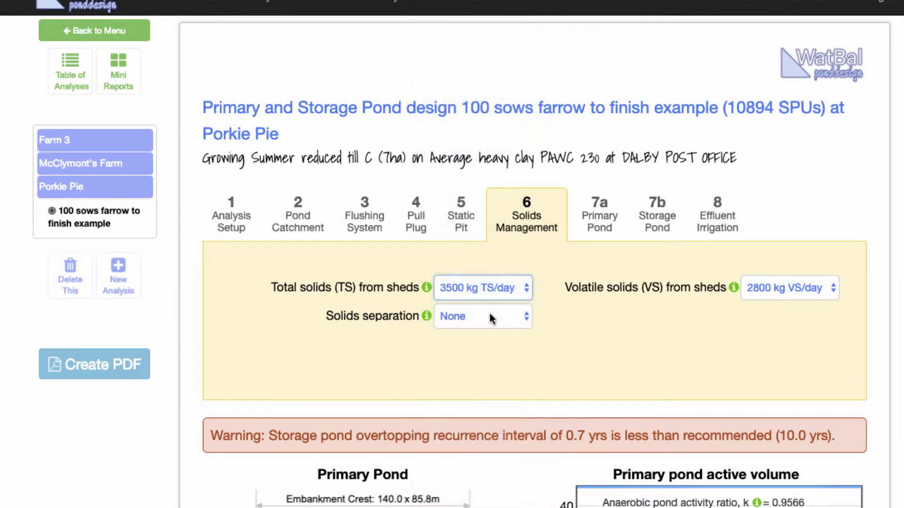
left_click(488, 311)
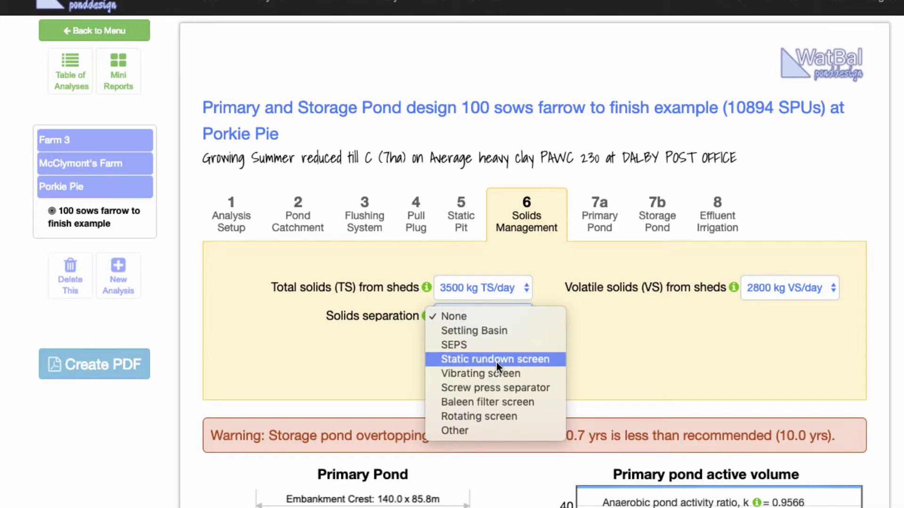
key("Escape")
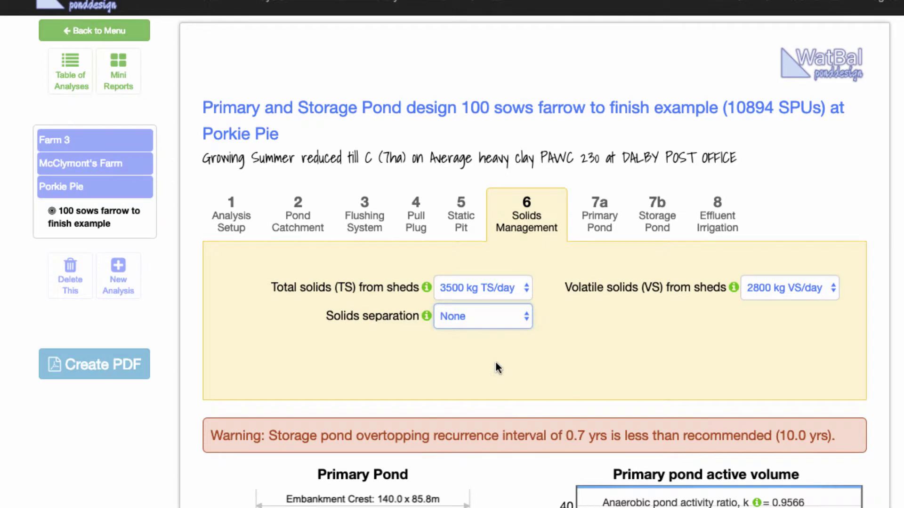
key("Down")
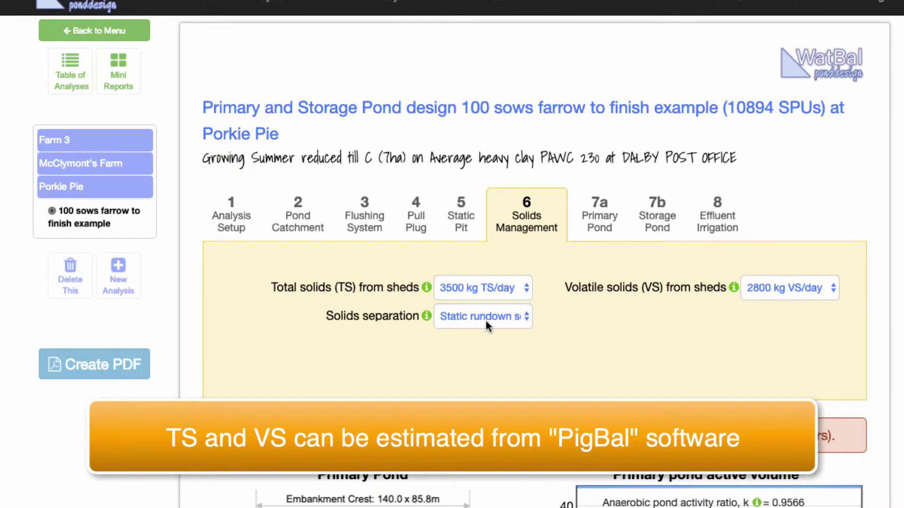
Set the total solids from the sheds to 4400 kg TS/day and the volatile solids to 3600 kg VS/day.
left_click(508, 286)
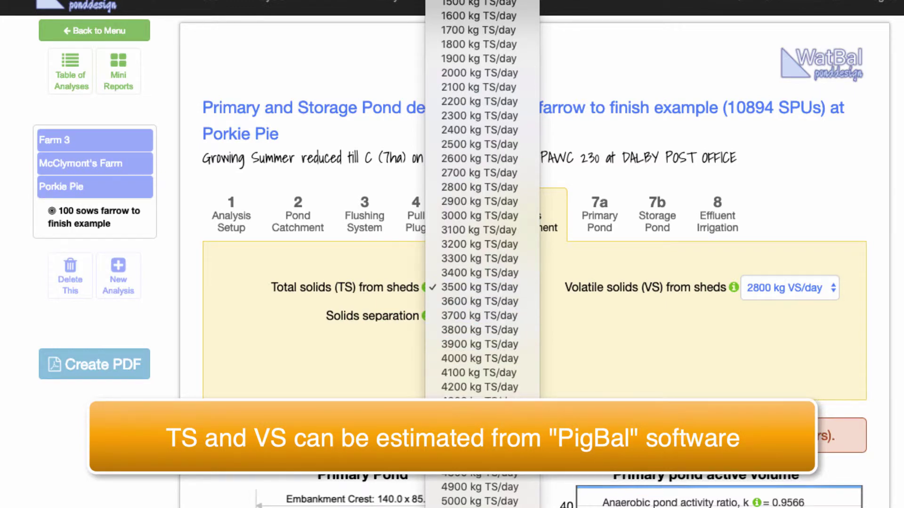
key("Escape")
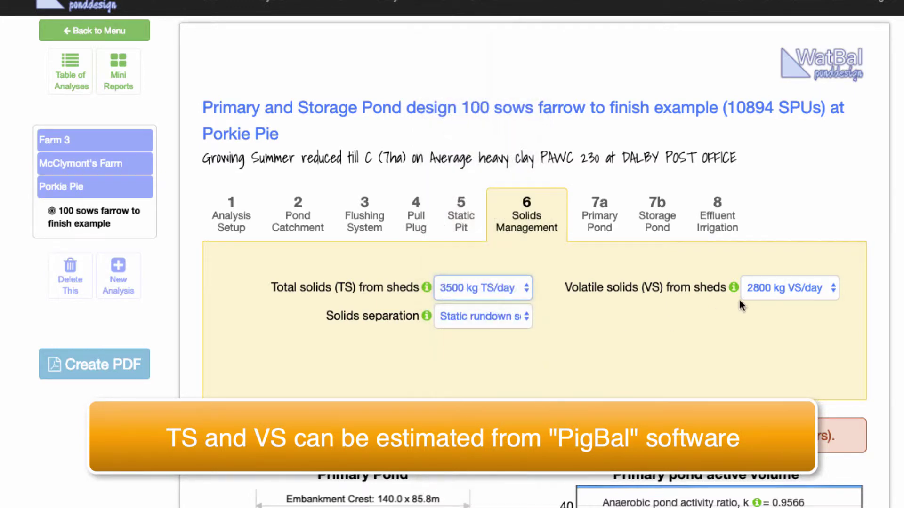
left_click(799, 287)
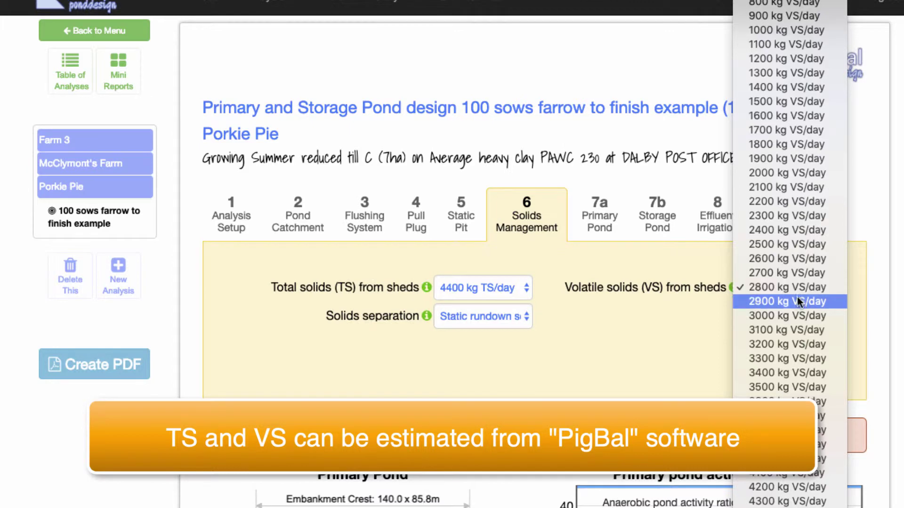
left_click(800, 403)
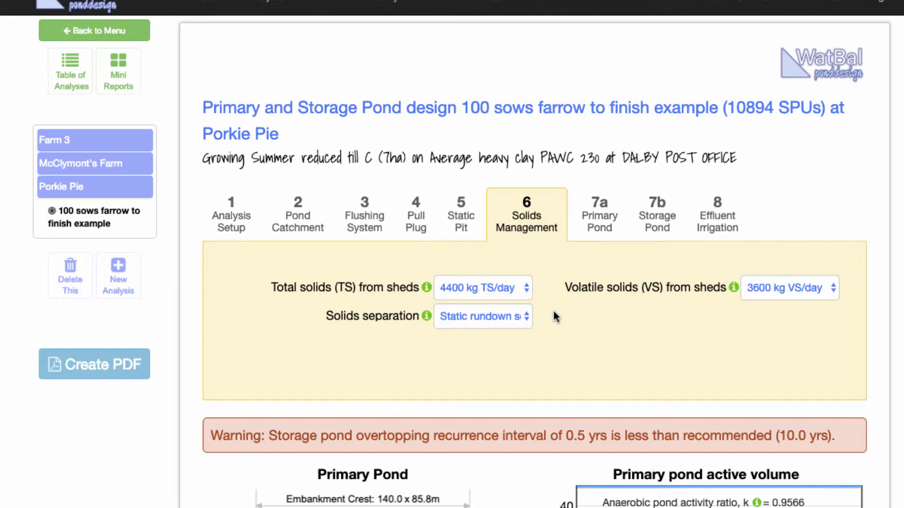
In the primary pond settings, select the Conventional 'large' design philosophy and a desludging interval of 2 years.
left_click(607, 223)
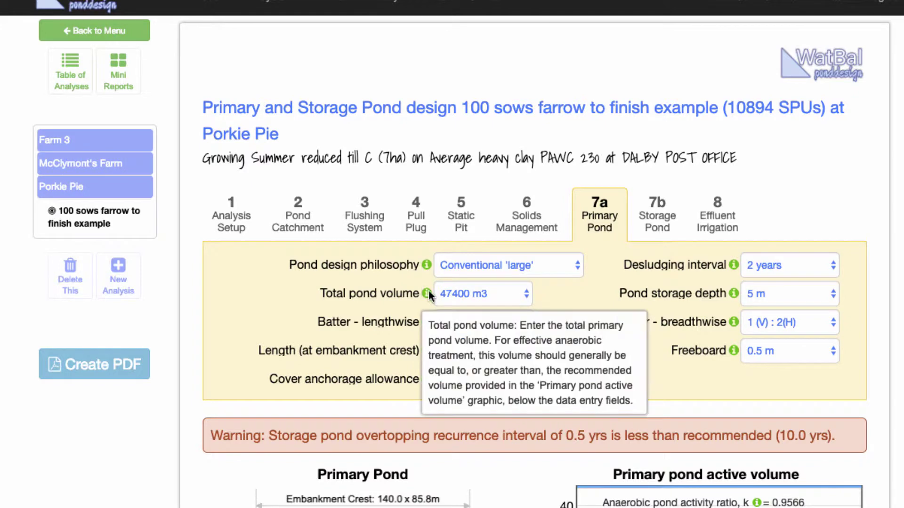
mouse_move(426, 351)
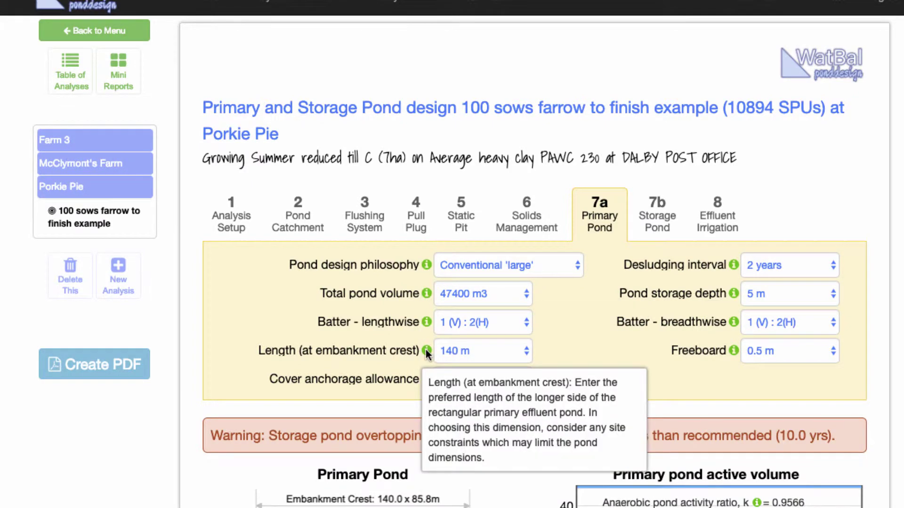
mouse_move(426, 380)
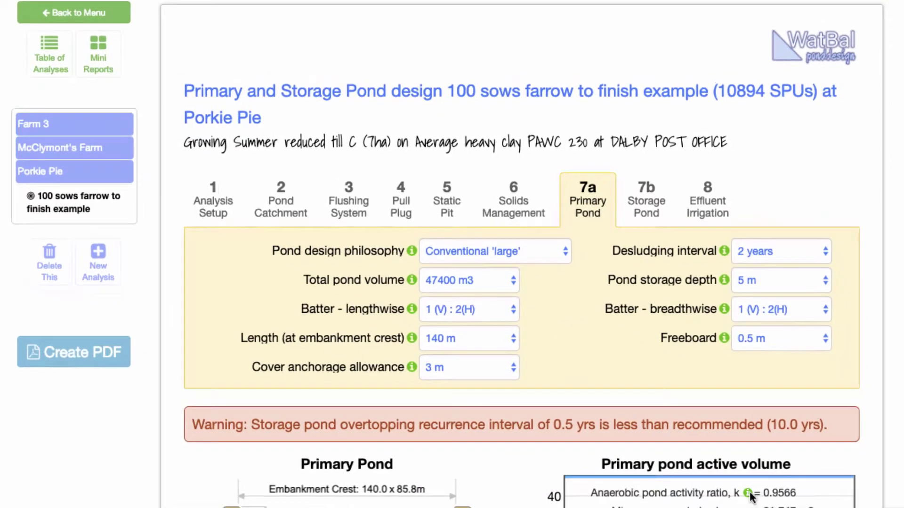
mouse_move(748, 493)
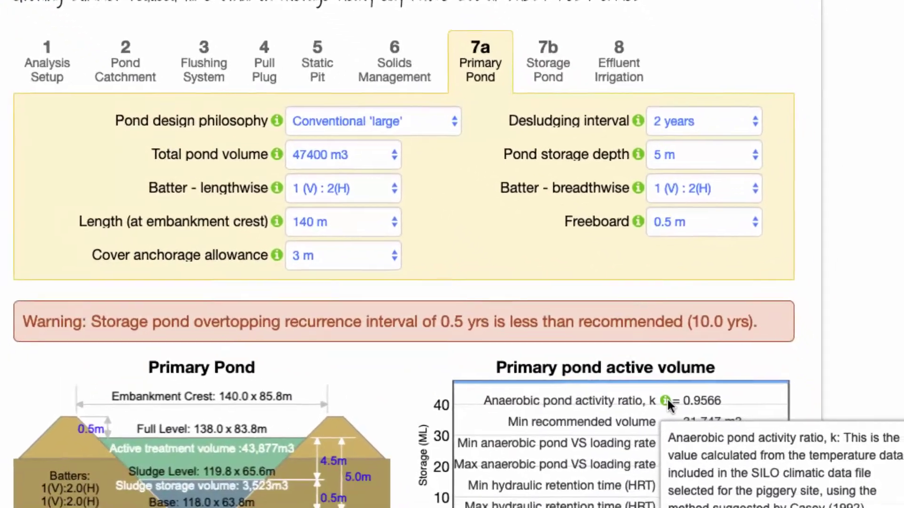
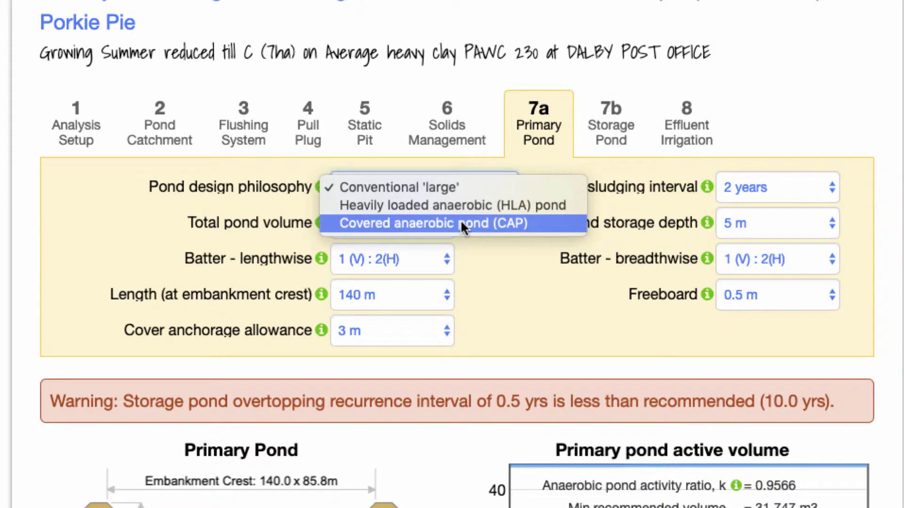
left_click(464, 188)
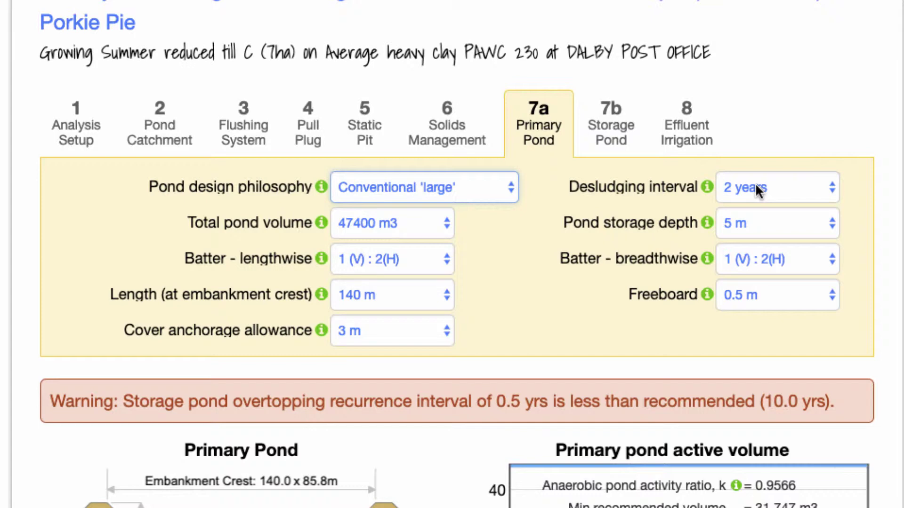
left_click(755, 189)
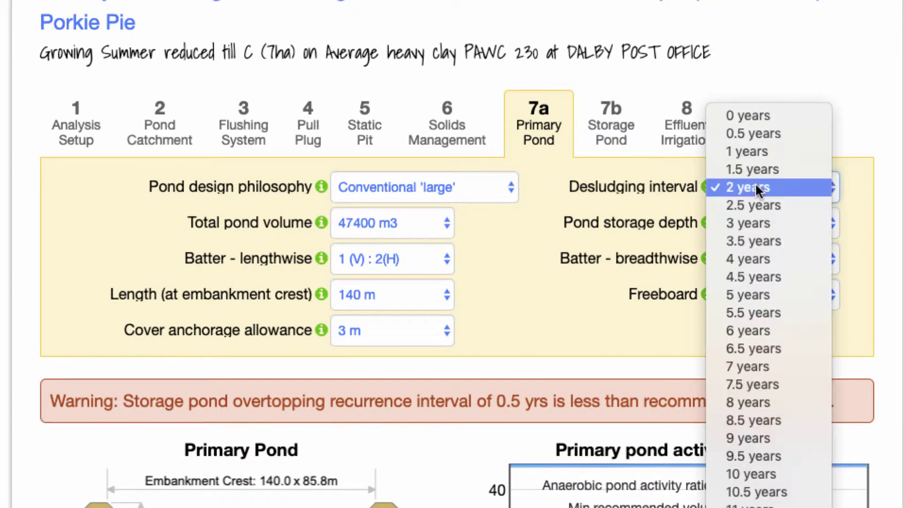
left_click(755, 187)
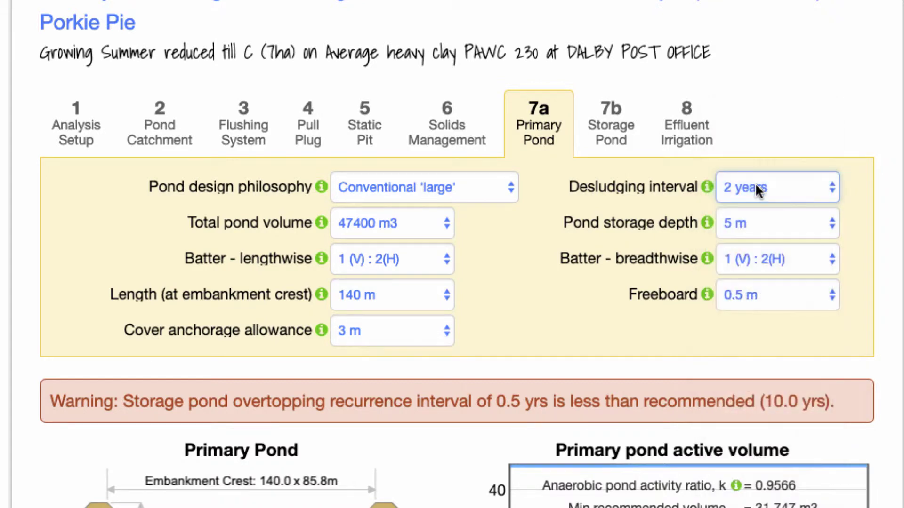
Set the primary pond's total volume to 35000 m3 and its storage depth to 5 m.
left_click(408, 218)
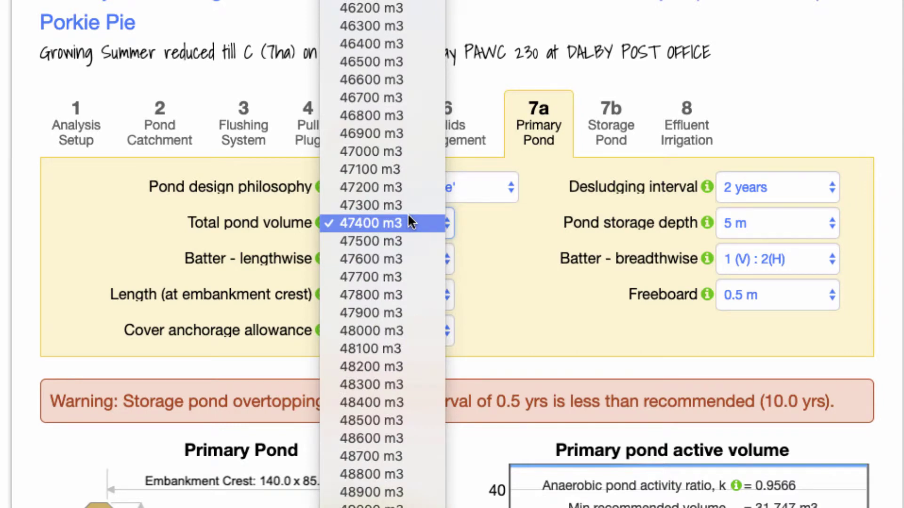
scroll(403, 262, "up", 10)
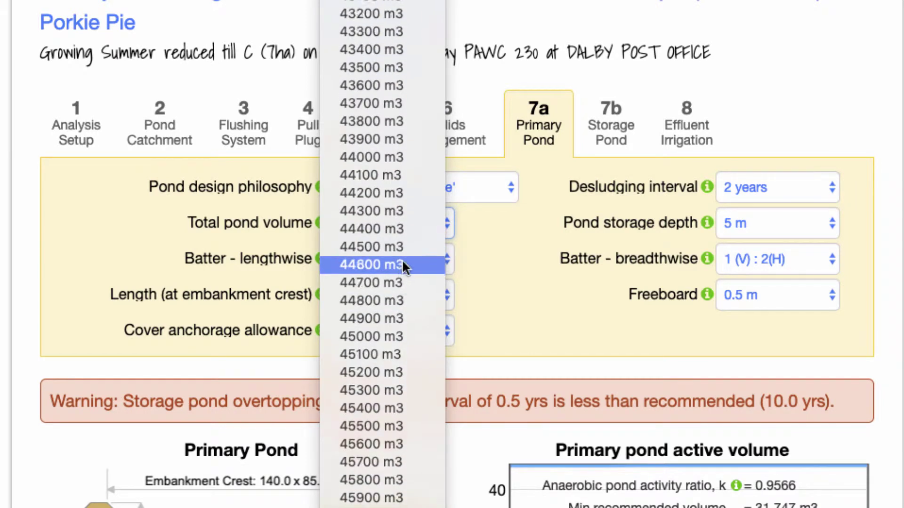
scroll(403, 264, "up", 20)
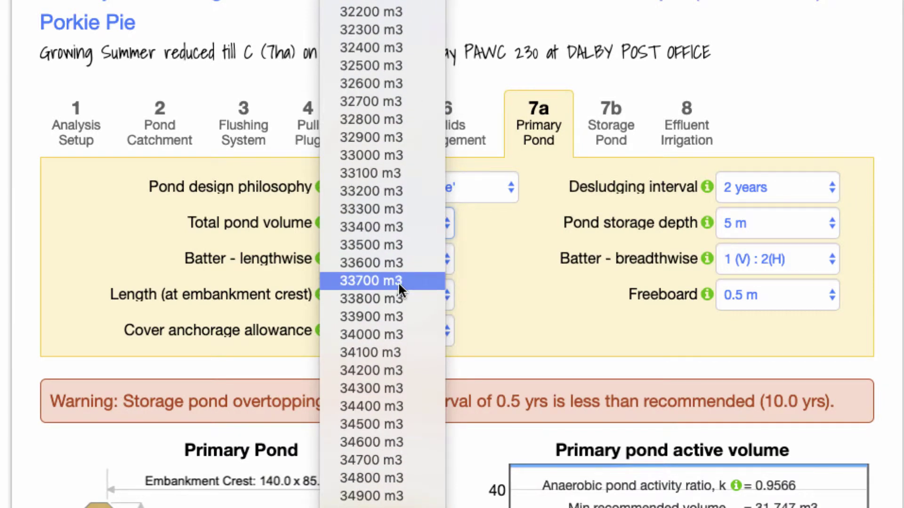
scroll(385, 296, "down", 5)
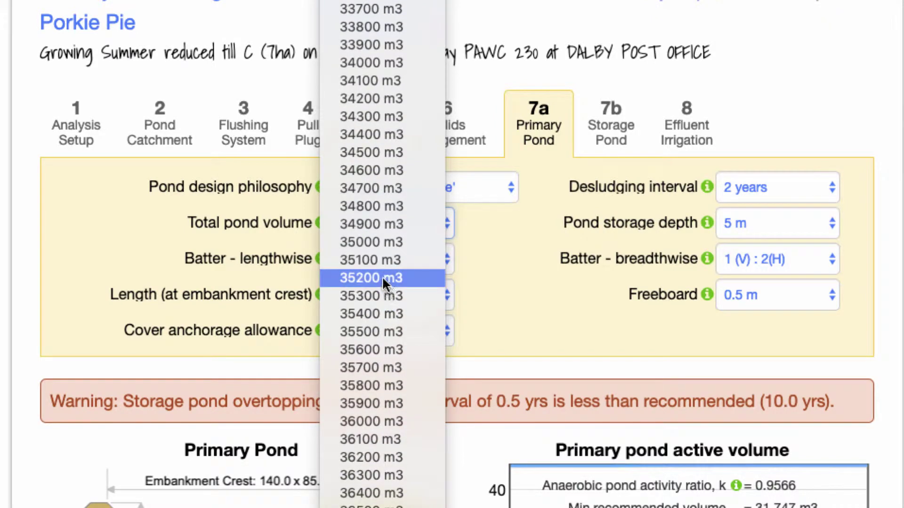
scroll(383, 259, "up", 1)
key("Escape")
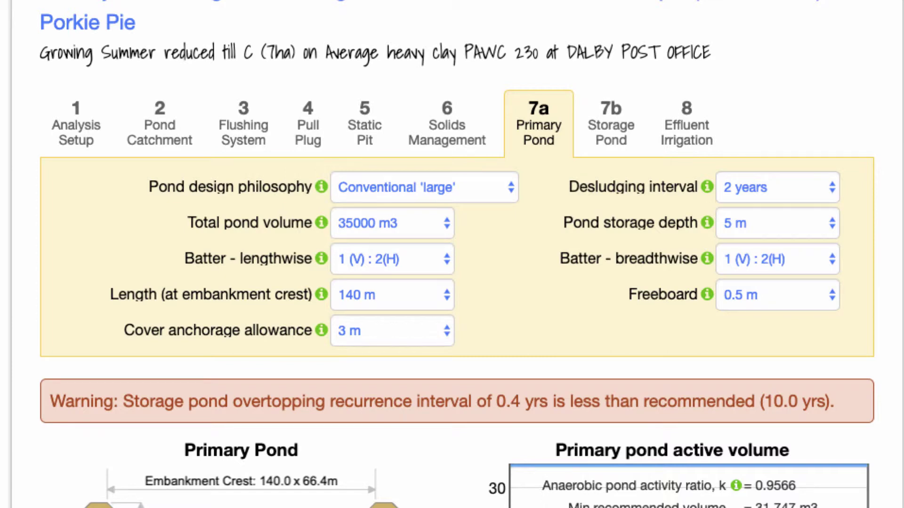
left_click(813, 221)
left_click(813, 221)
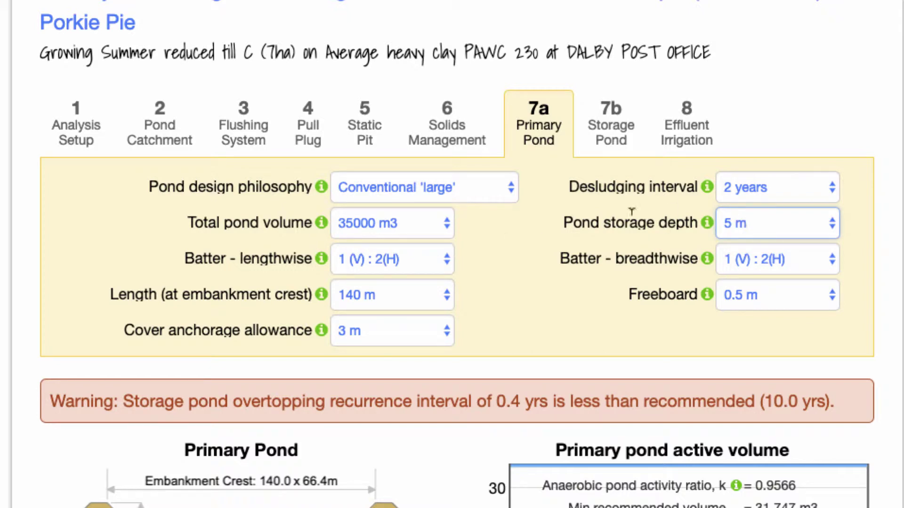
Set both the lengthwise and breadthwise batters of the primary pond to 1 (V) : 2.5 (H).
left_click(439, 261)
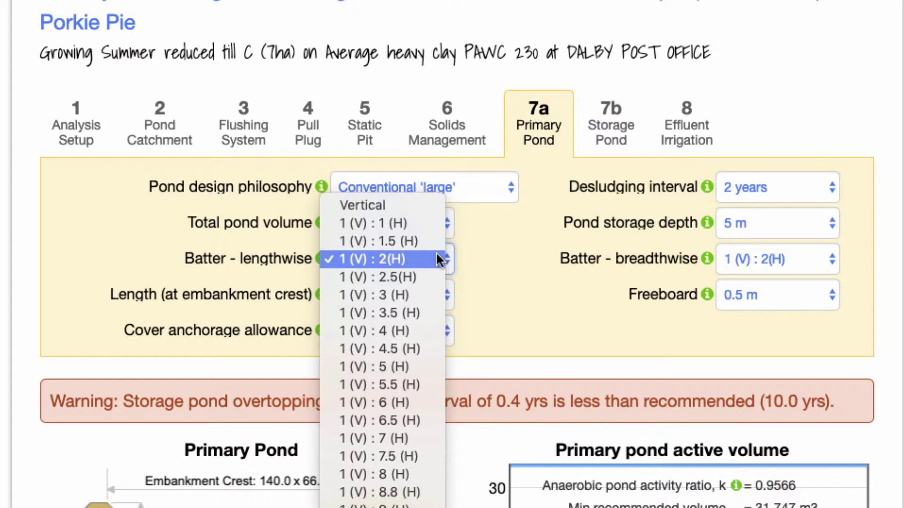
left_click(430, 278)
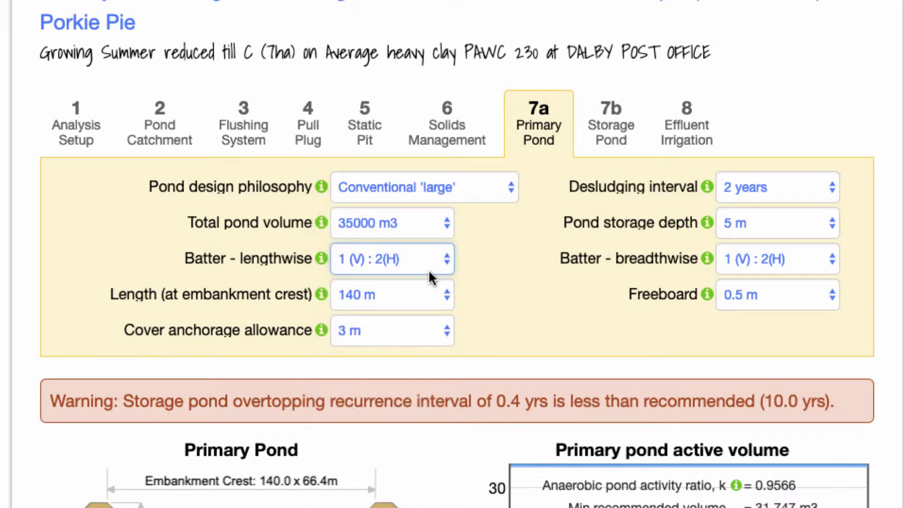
left_click(783, 249)
left_click(790, 273)
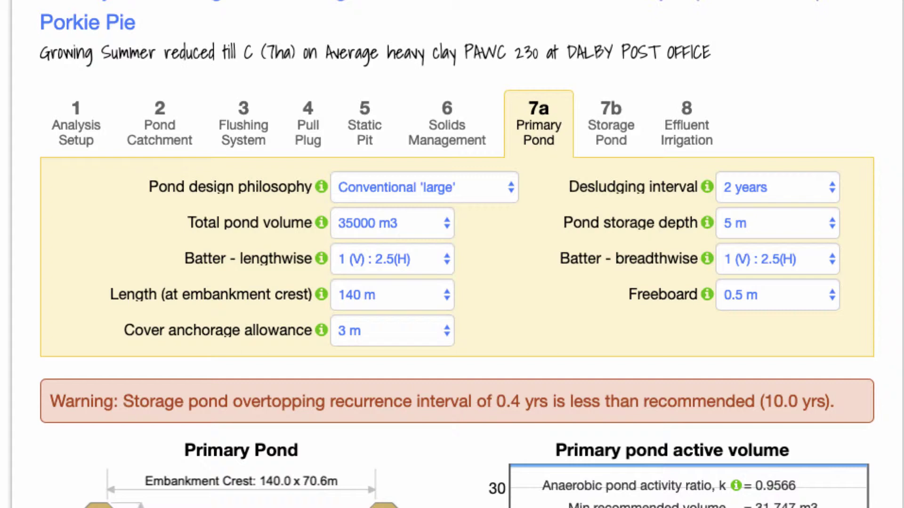
Set the primary pond's length at the embankment crest to 120 m.
left_click(429, 295)
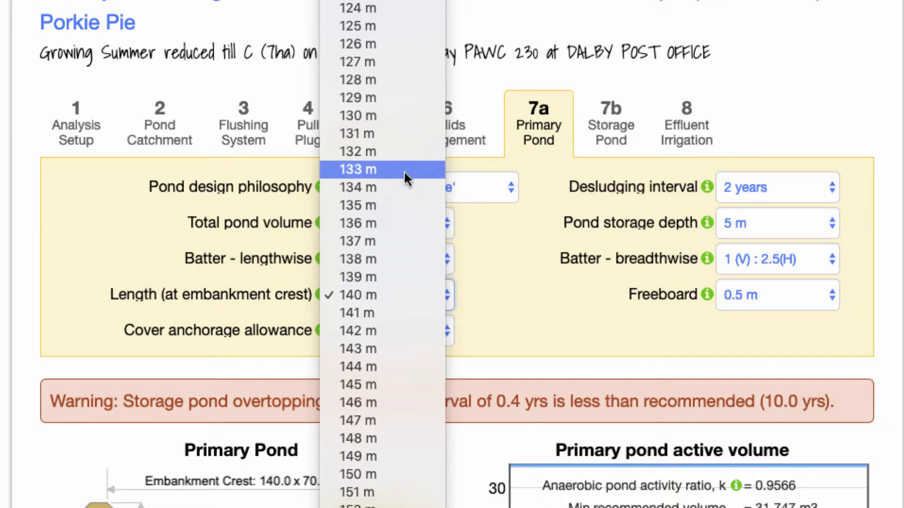
scroll(354, 310, "up", 3)
scroll(354, 313, "up", 10)
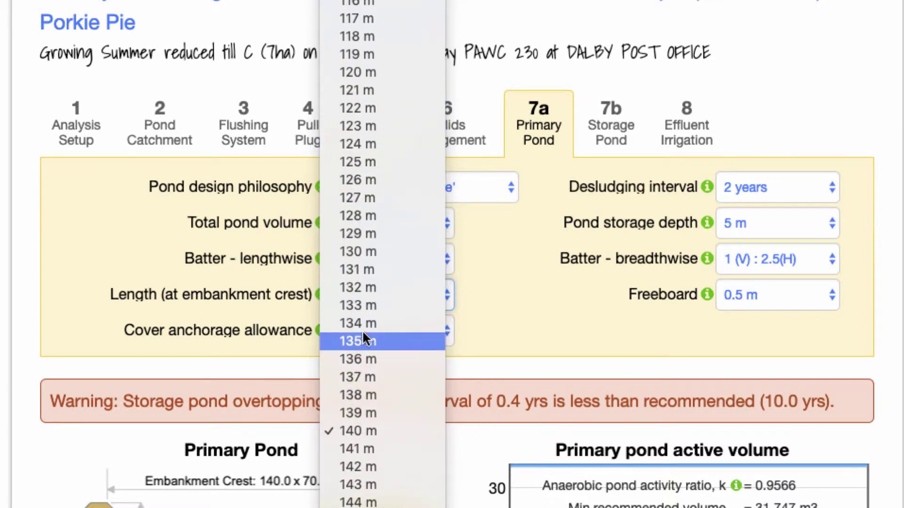
scroll(368, 292, "down", 3)
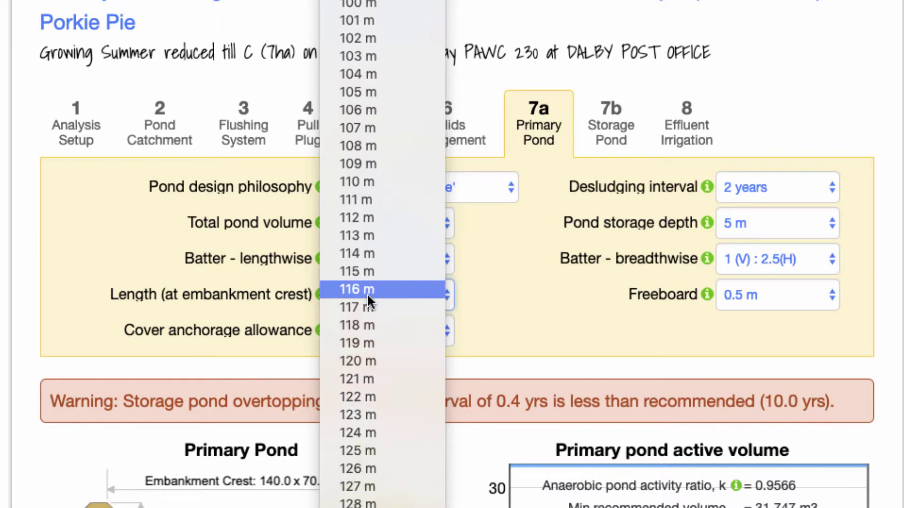
key("Escape")
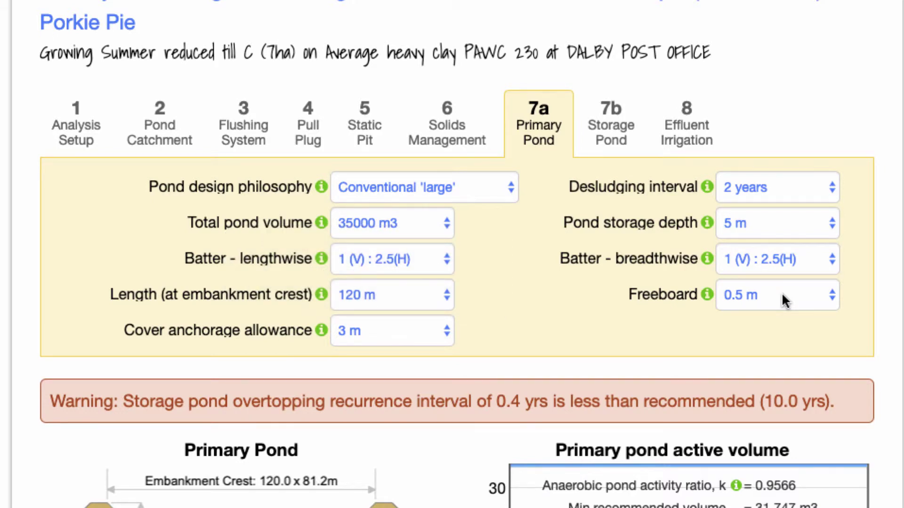
Set the primary pond's freeboard to 0.6 m.
left_click(749, 294)
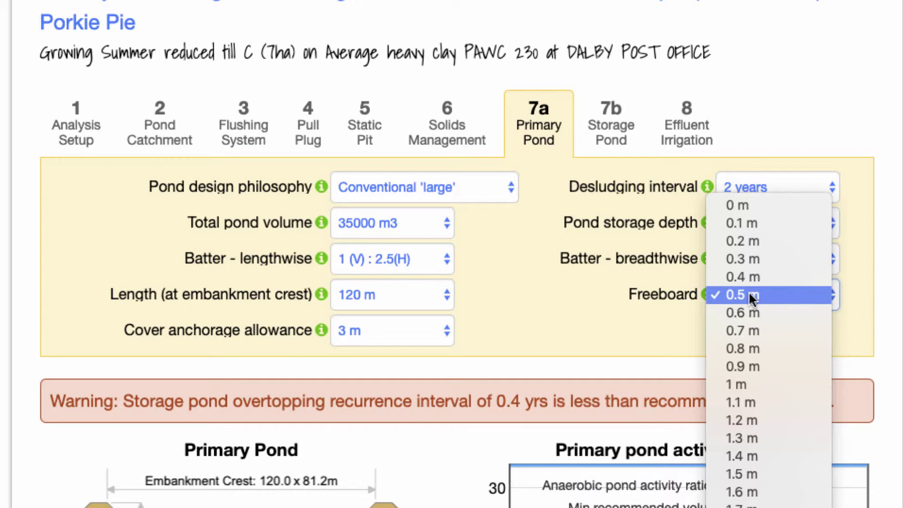
key("Escape")
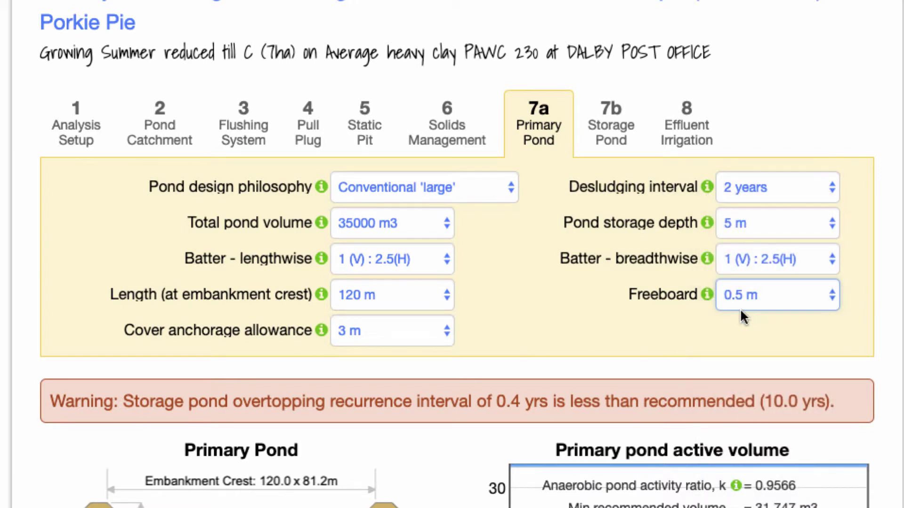
key("Down")
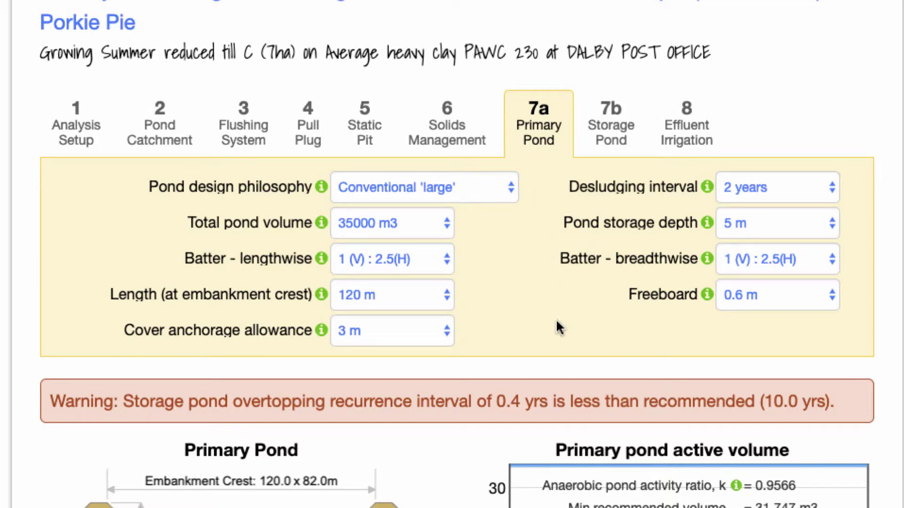
Open the storage pond settings and read the help notes on residual depth, batters and freeboard.
left_click(624, 128)
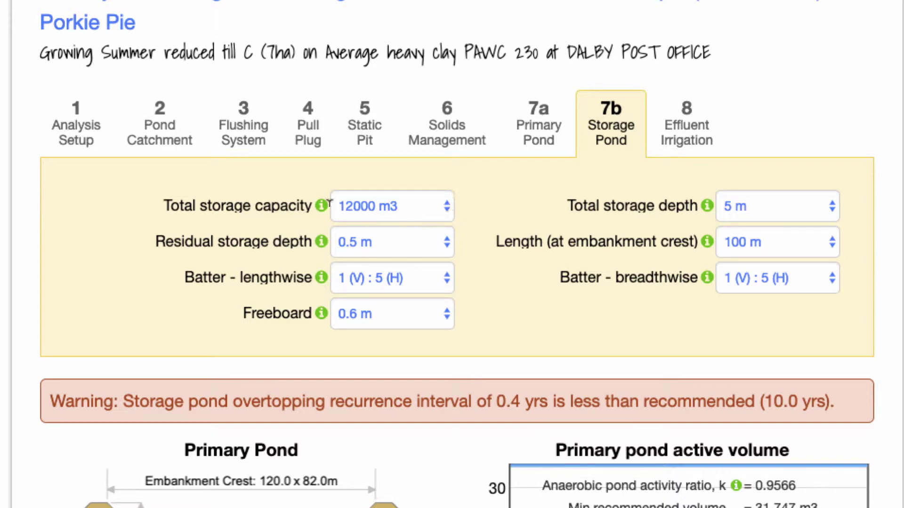
mouse_move(323, 246)
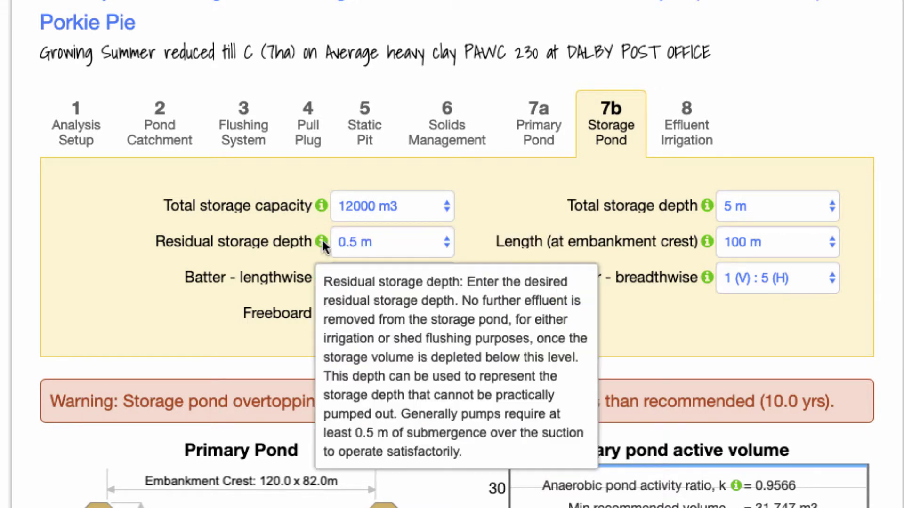
mouse_move(323, 280)
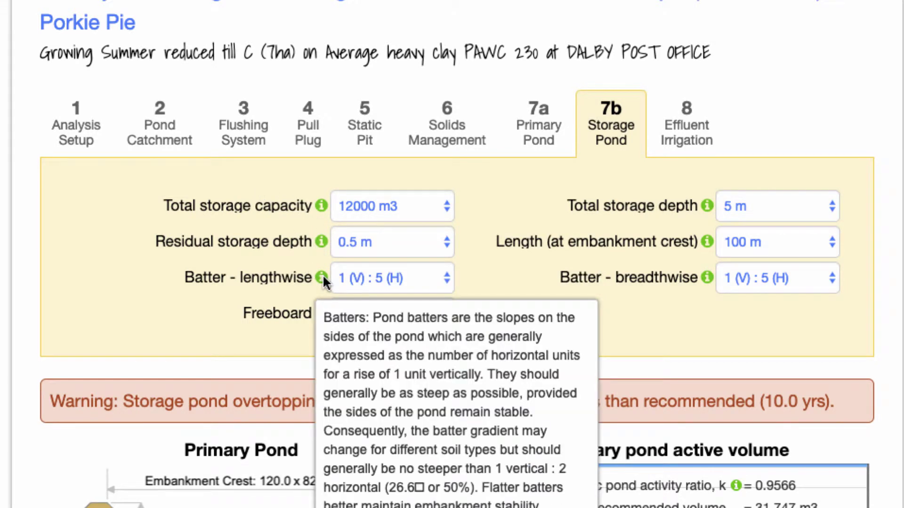
mouse_move(321, 310)
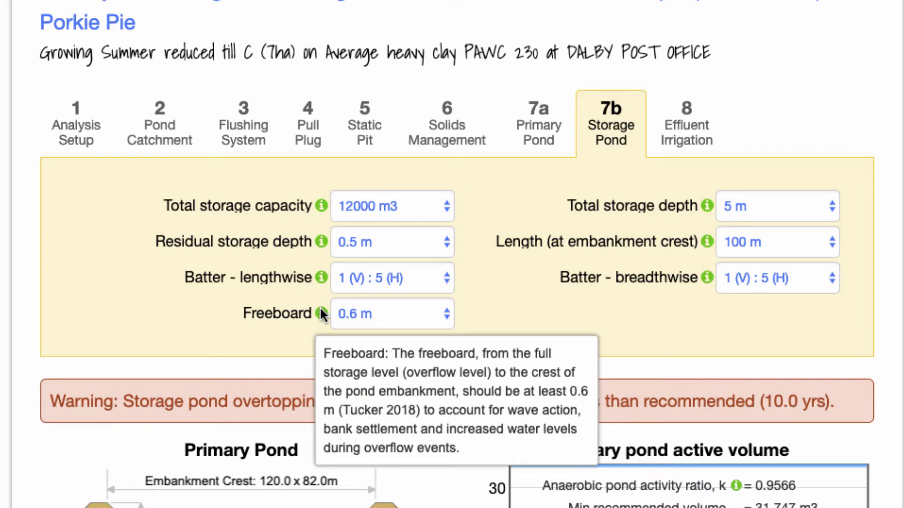
mouse_move(702, 211)
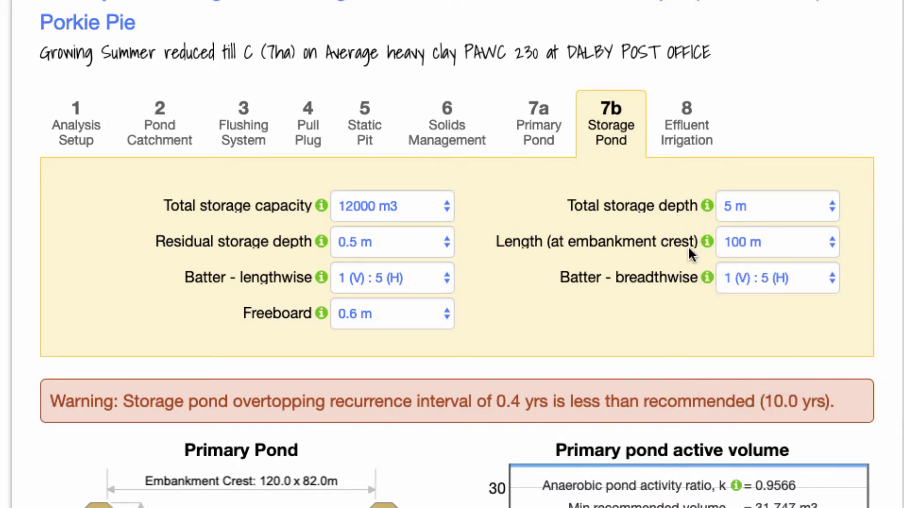
mouse_move(703, 273)
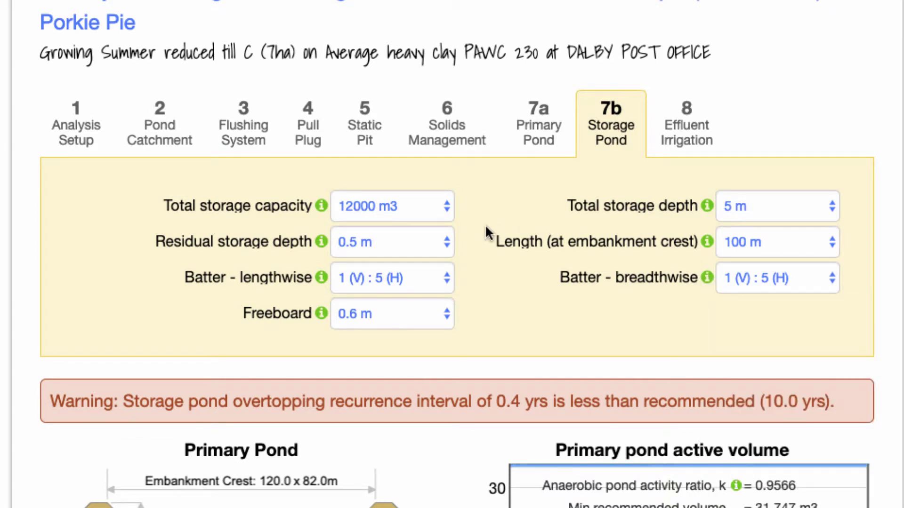